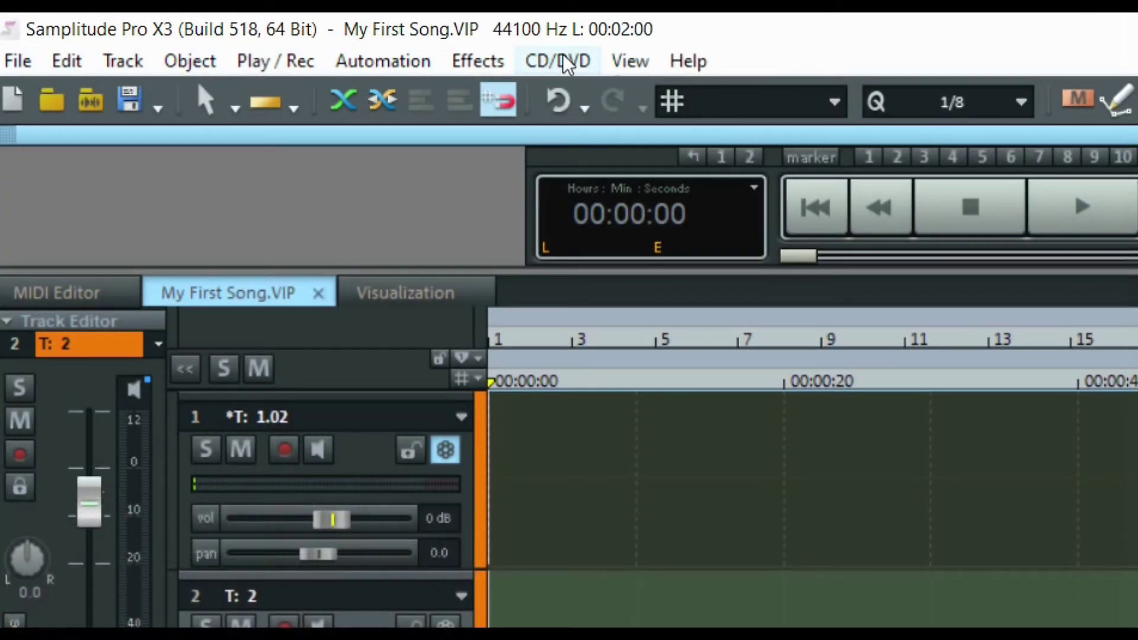
# Open the File menu and expand Project Properties to reach Mixer Setup
pyautogui.click(13, 63)
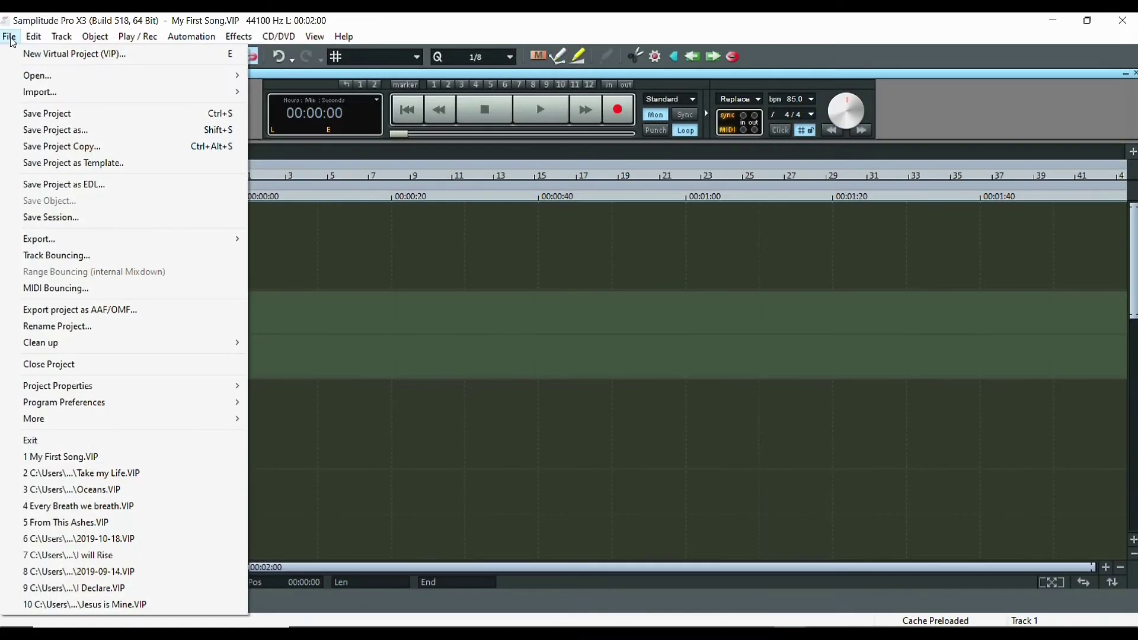
pyautogui.moveTo(66, 61)
pyautogui.moveTo(9, 38)
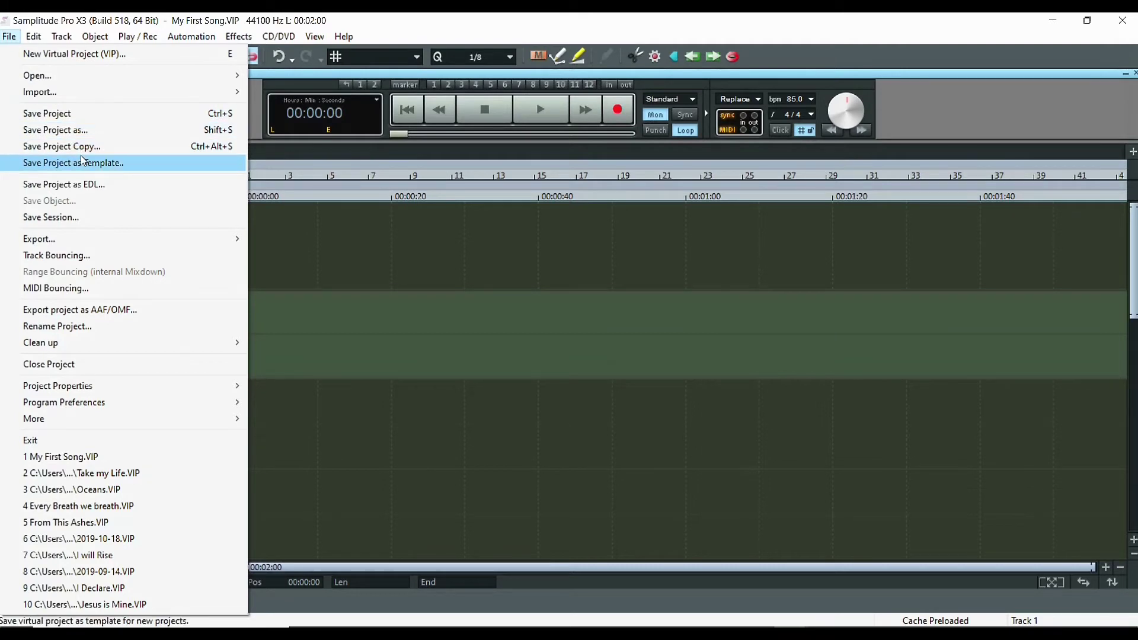
pyautogui.moveTo(76, 239)
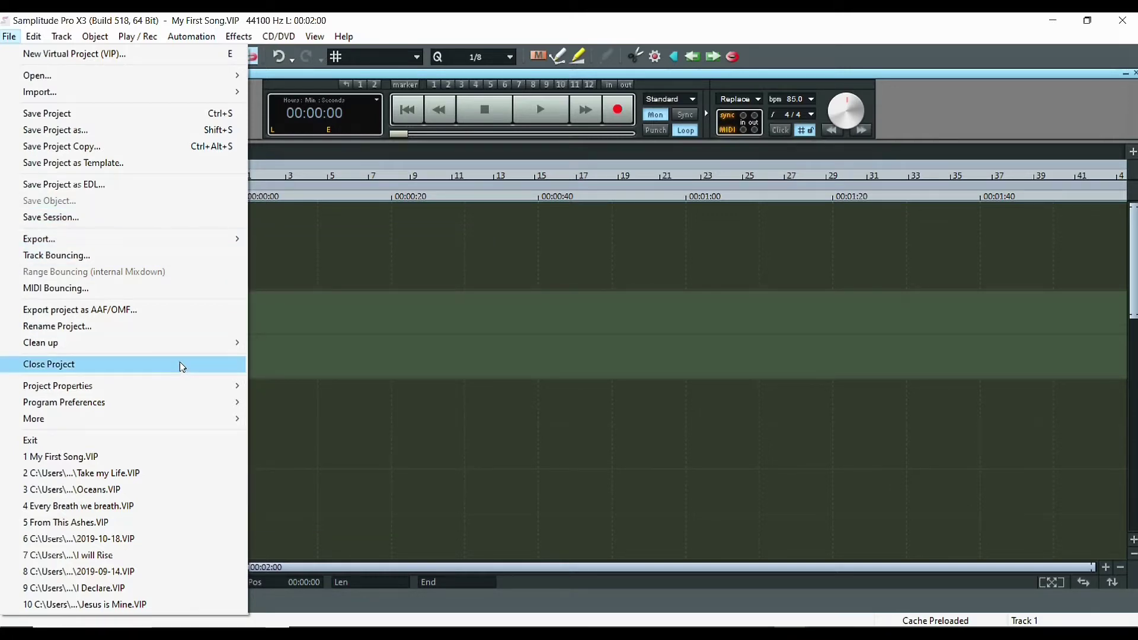
pyautogui.moveTo(183, 350)
pyautogui.moveTo(181, 393)
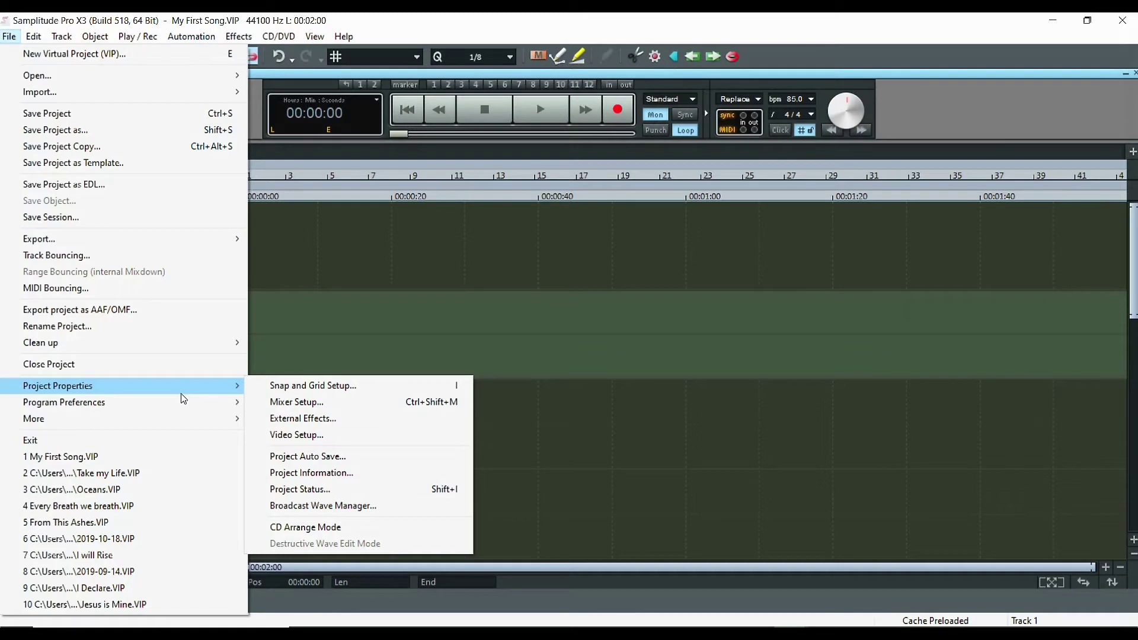
# Open and close Mixer Setup, then open and close the System/Audio setup dialog
pyautogui.click(296, 401)
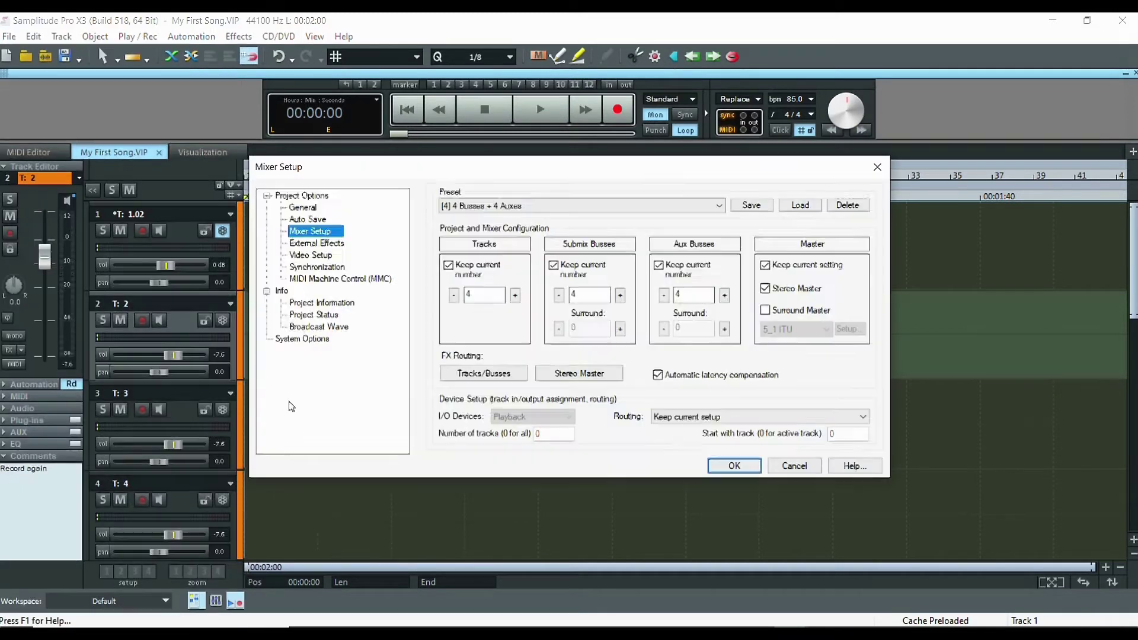
pyautogui.click(877, 168)
pyautogui.click(9, 37)
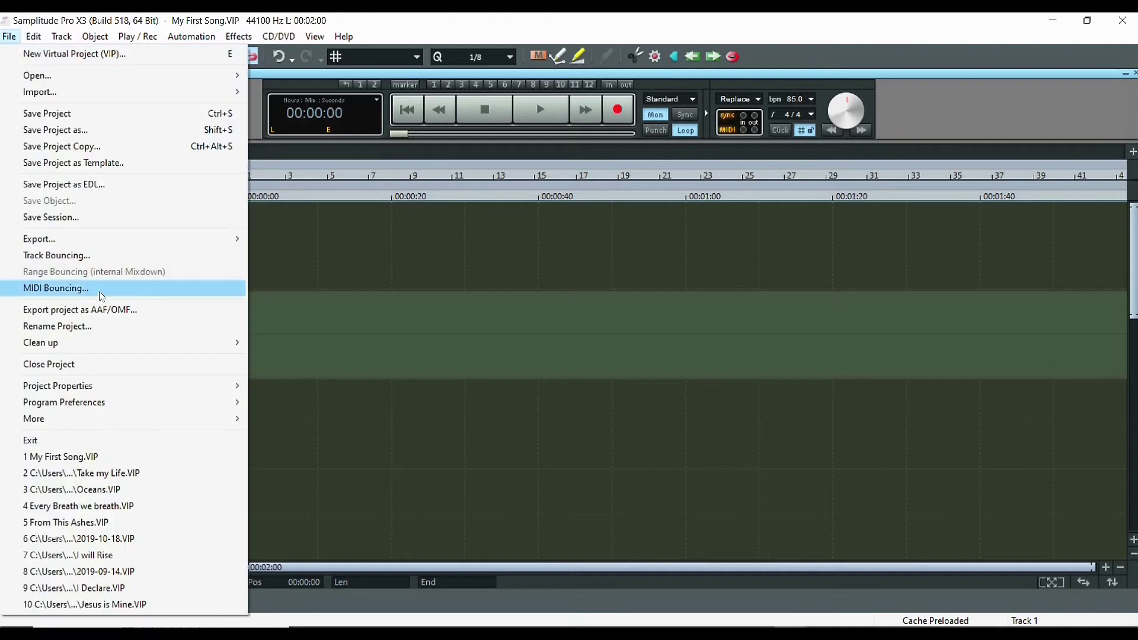
pyautogui.moveTo(94, 403)
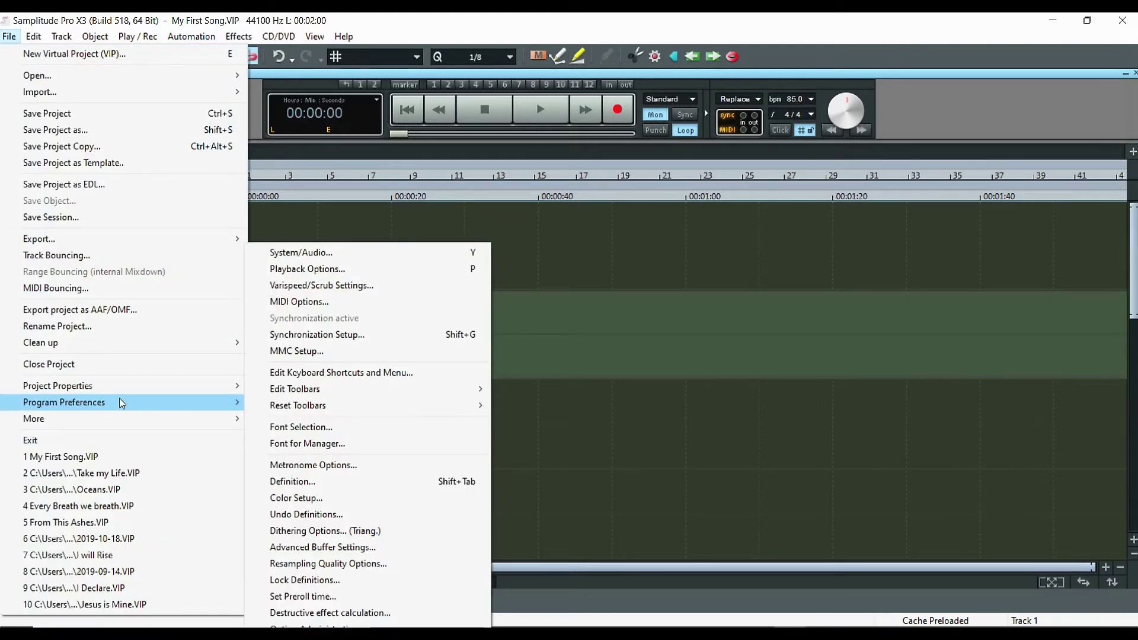
pyautogui.click(372, 252)
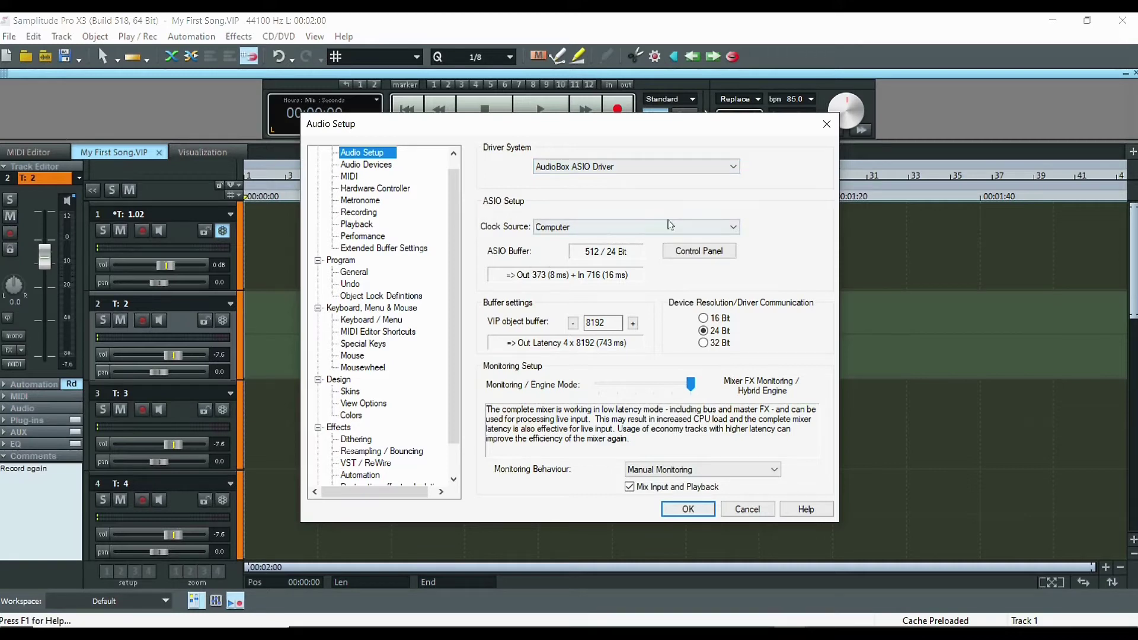
pyautogui.click(827, 124)
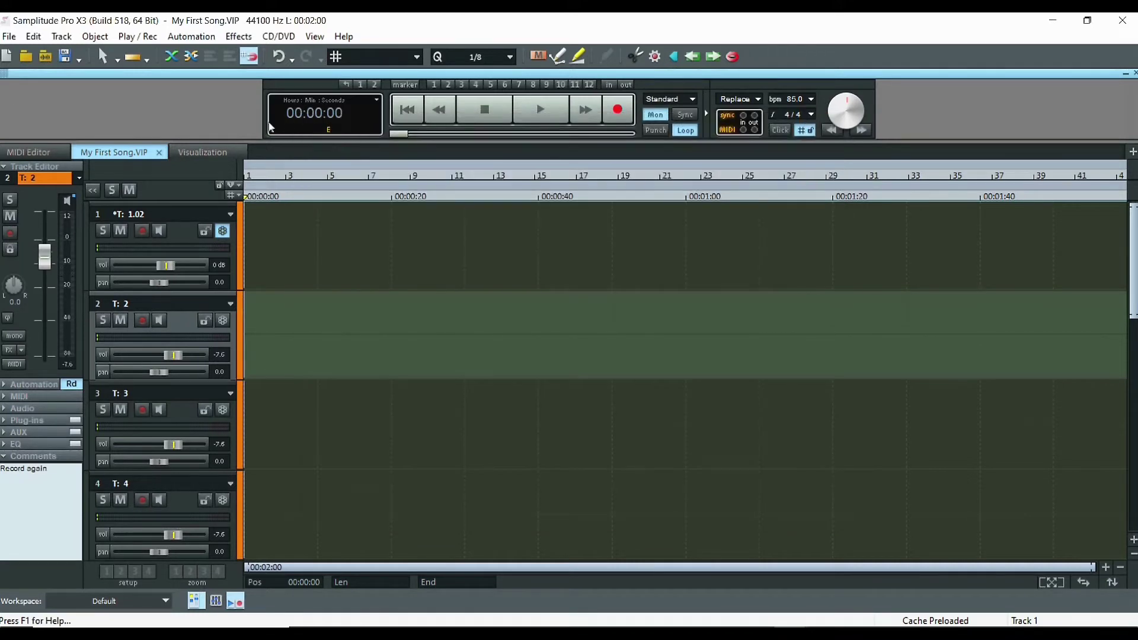
pyautogui.click(10, 36)
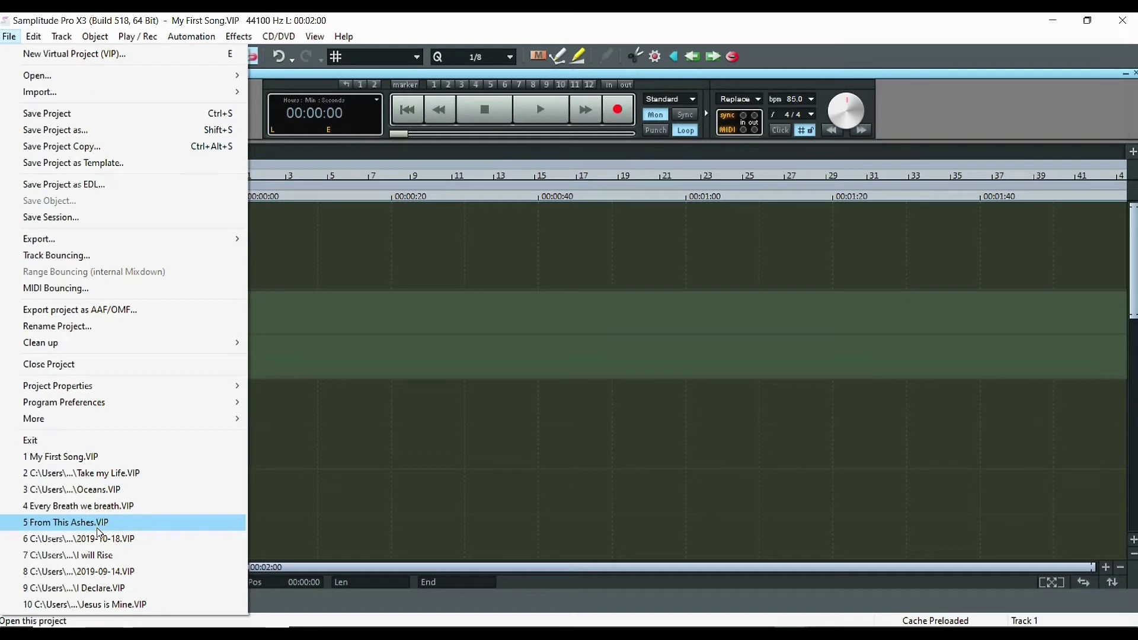
# Insert an 'empty 2 Bar' MIDI object on track 2 and preview it in the MIDI Editor
pyautogui.moveTo(38, 43)
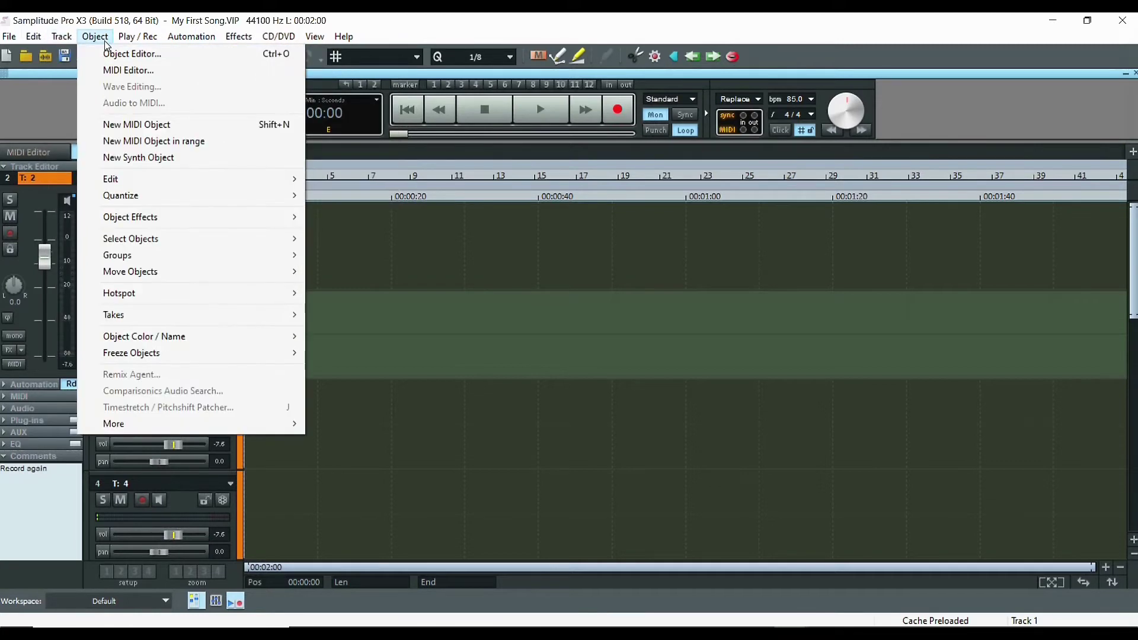
pyautogui.click(155, 125)
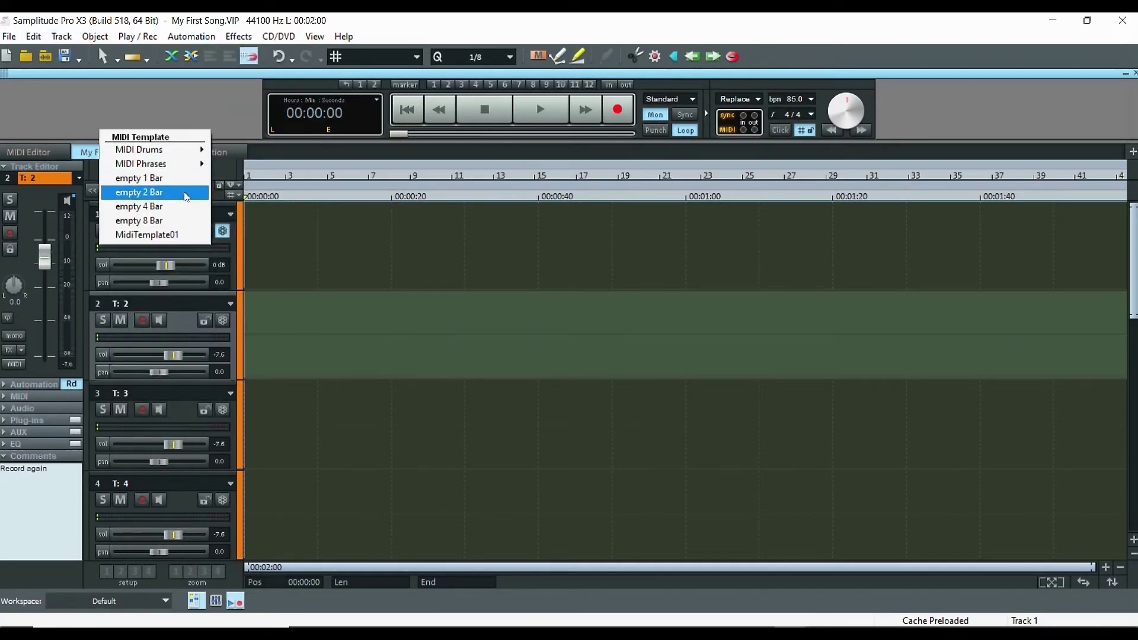
pyautogui.click(150, 193)
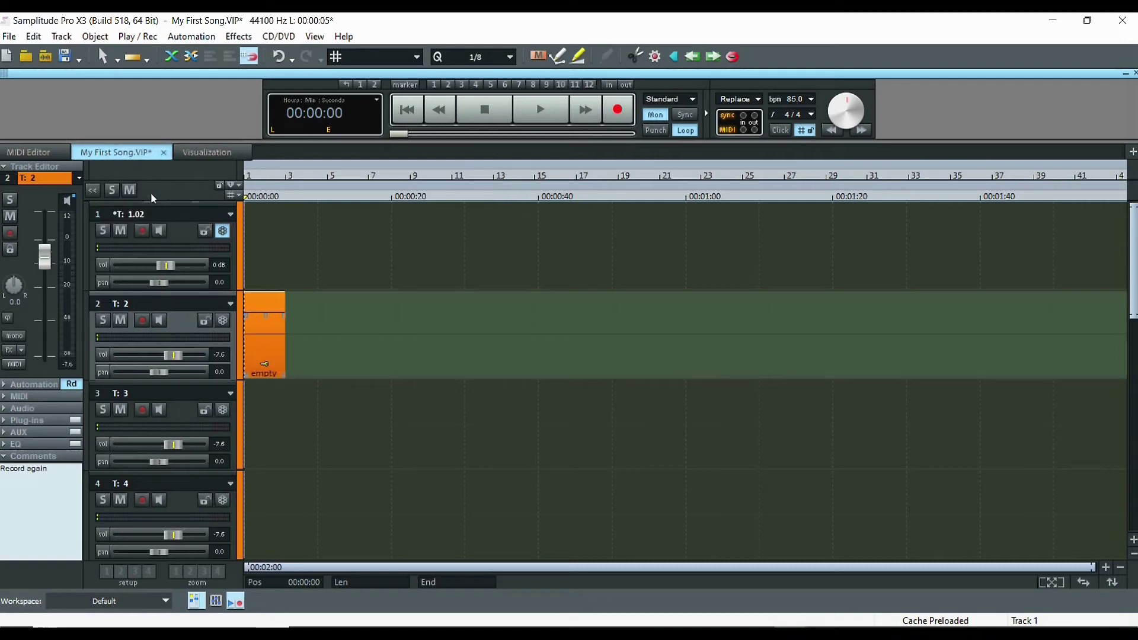
pyautogui.doubleClick(267, 337)
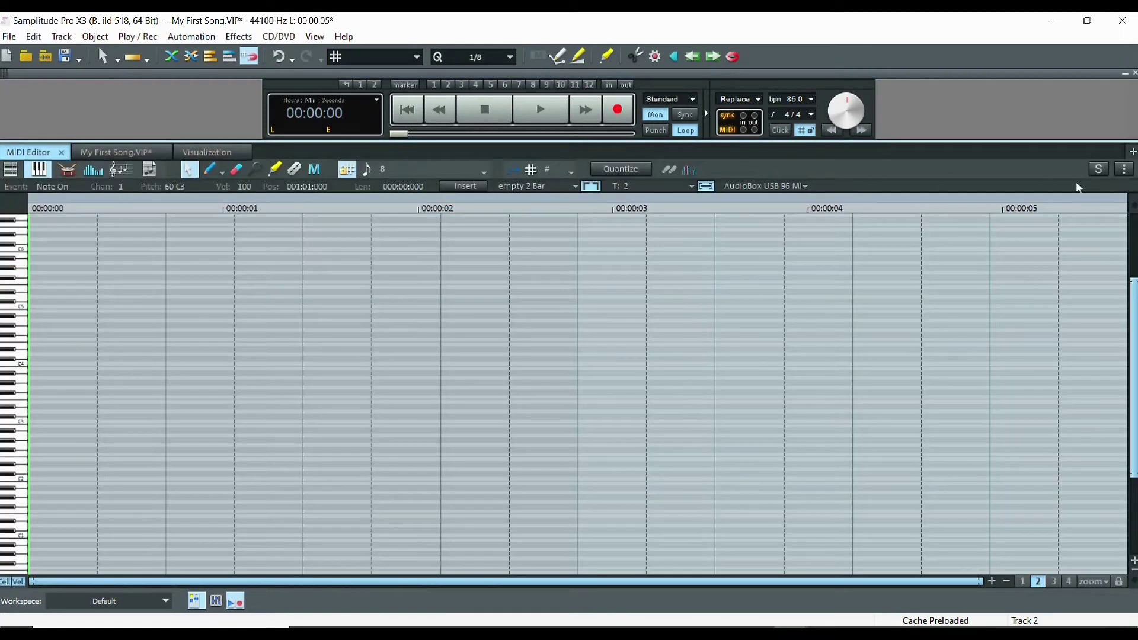
pyautogui.click(115, 152)
pyautogui.click(61, 36)
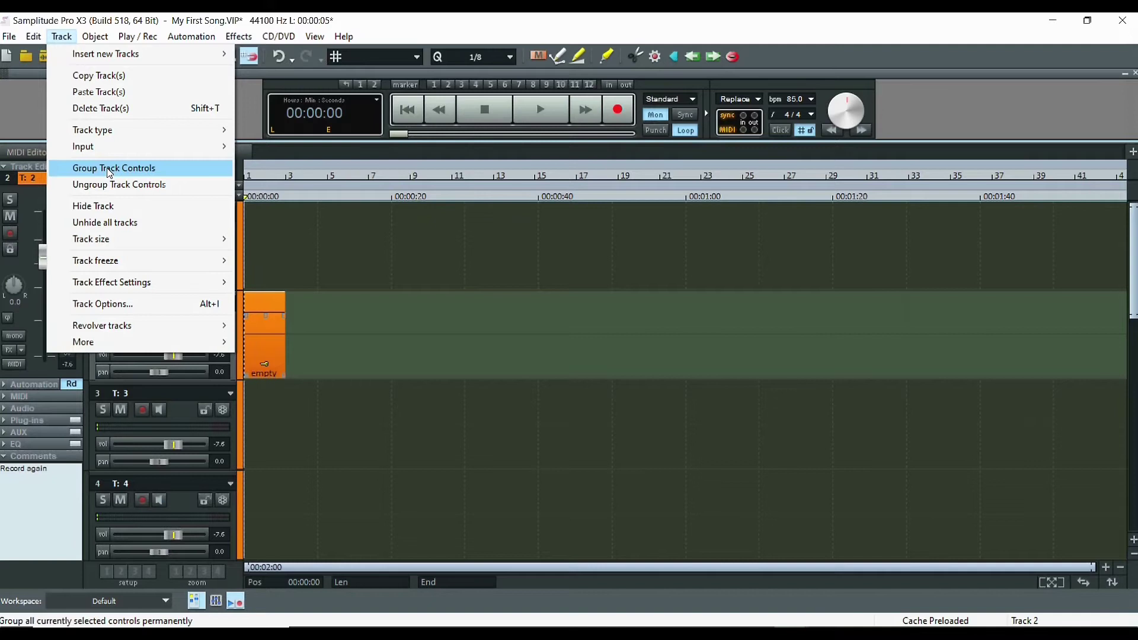
# Browse the Object, Play/Rec, Automation, Effects, CD/DVD and View menus
pyautogui.moveTo(98, 41)
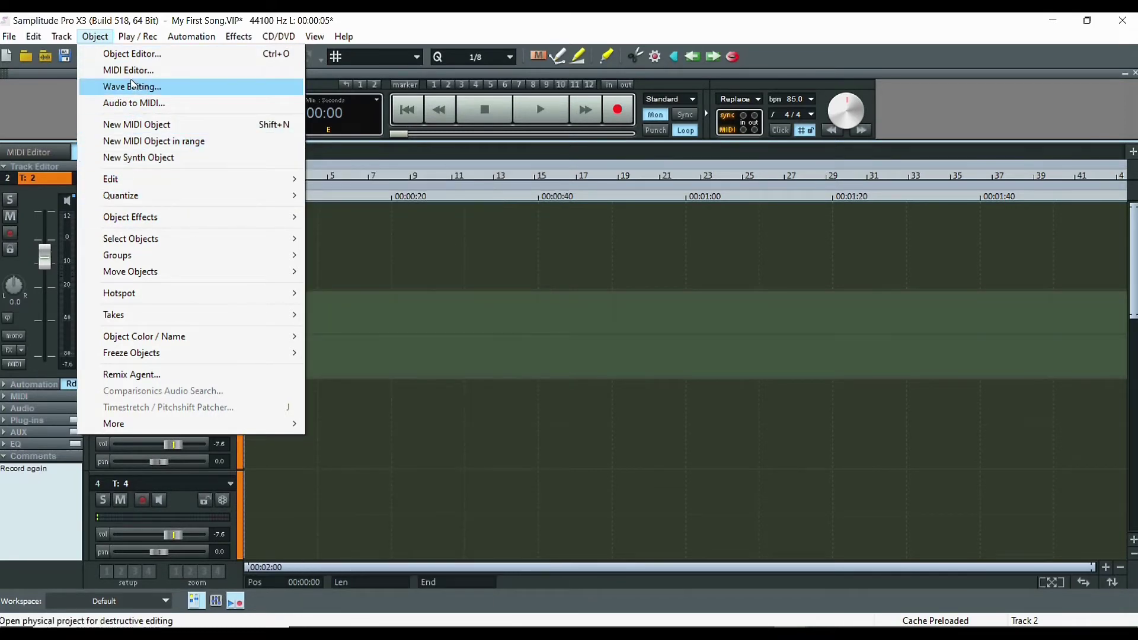
pyautogui.click(146, 43)
pyautogui.click(146, 42)
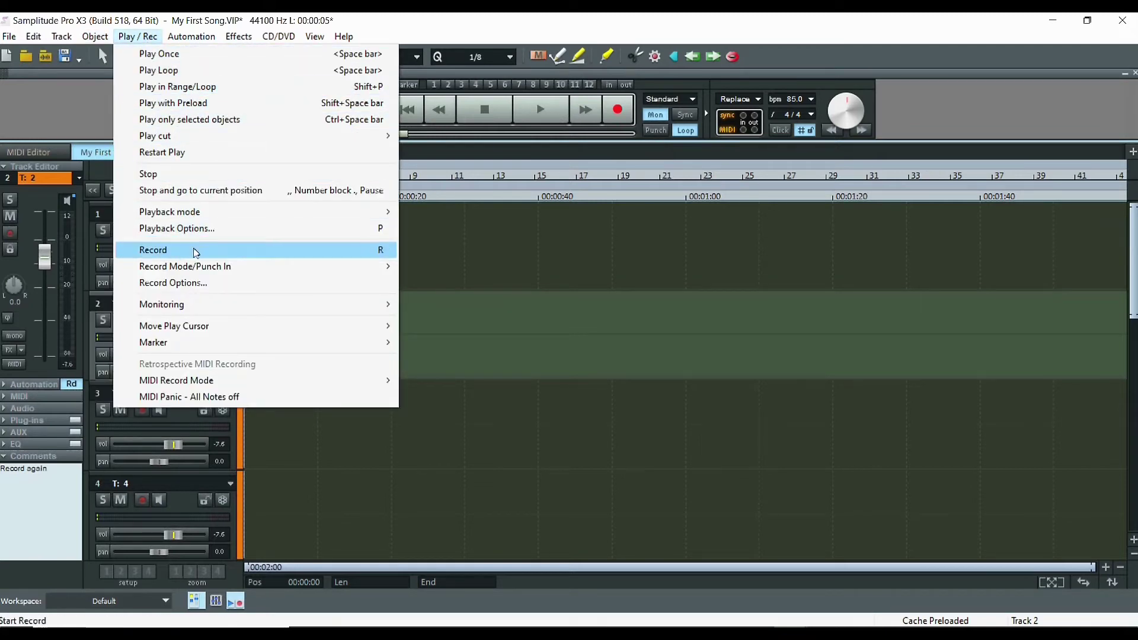
pyautogui.moveTo(177, 345)
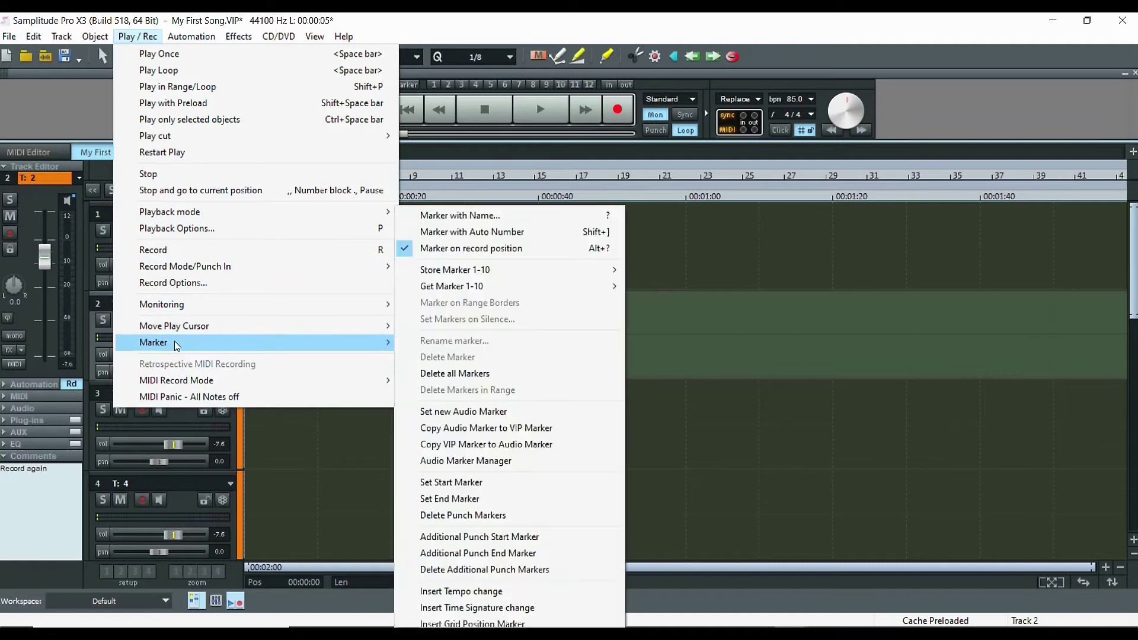
pyautogui.click(181, 37)
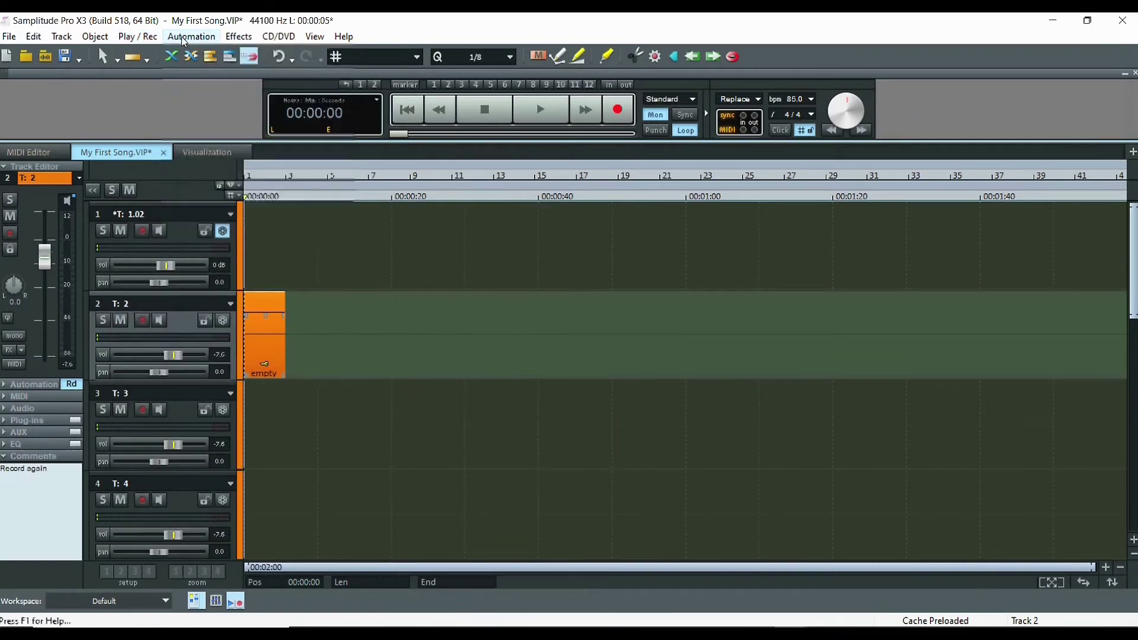
pyautogui.click(181, 37)
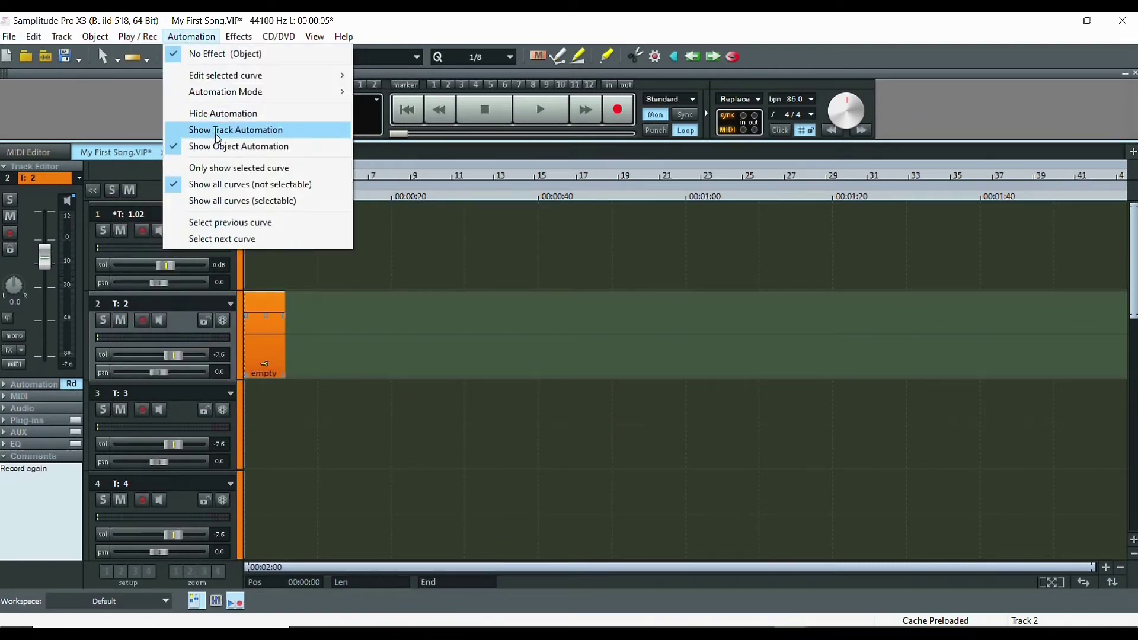
pyautogui.moveTo(243, 42)
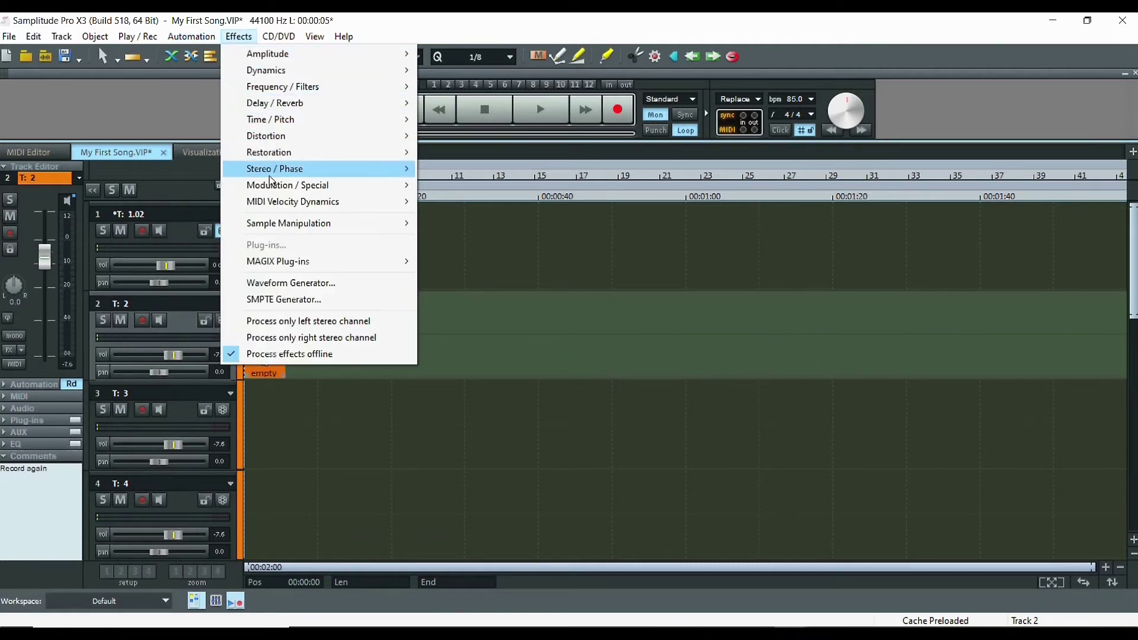
pyautogui.moveTo(291, 39)
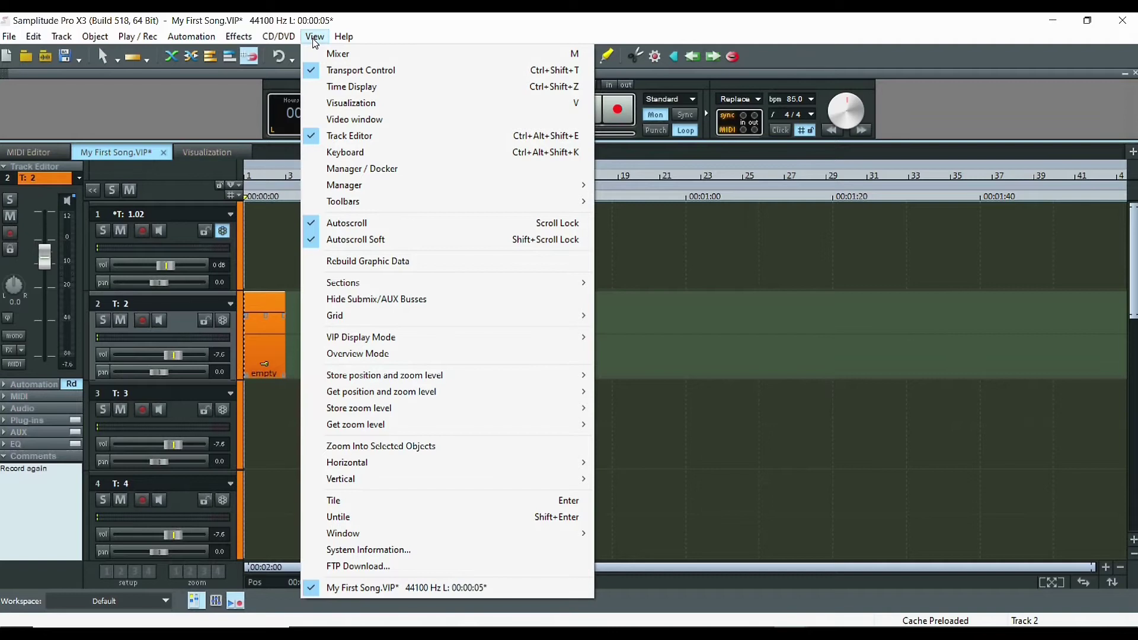
# Place the playhead at 00:01:08 in track 1, then return it to the start with Home
pyautogui.click(745, 229)
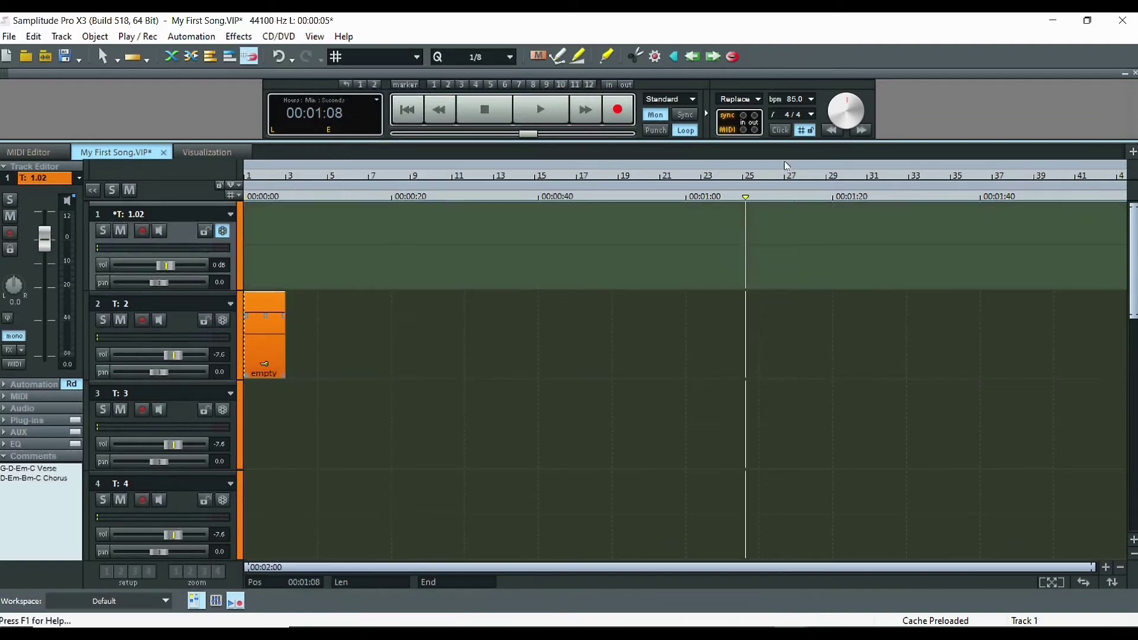
pyautogui.press('Home')
pyautogui.click(314, 36)
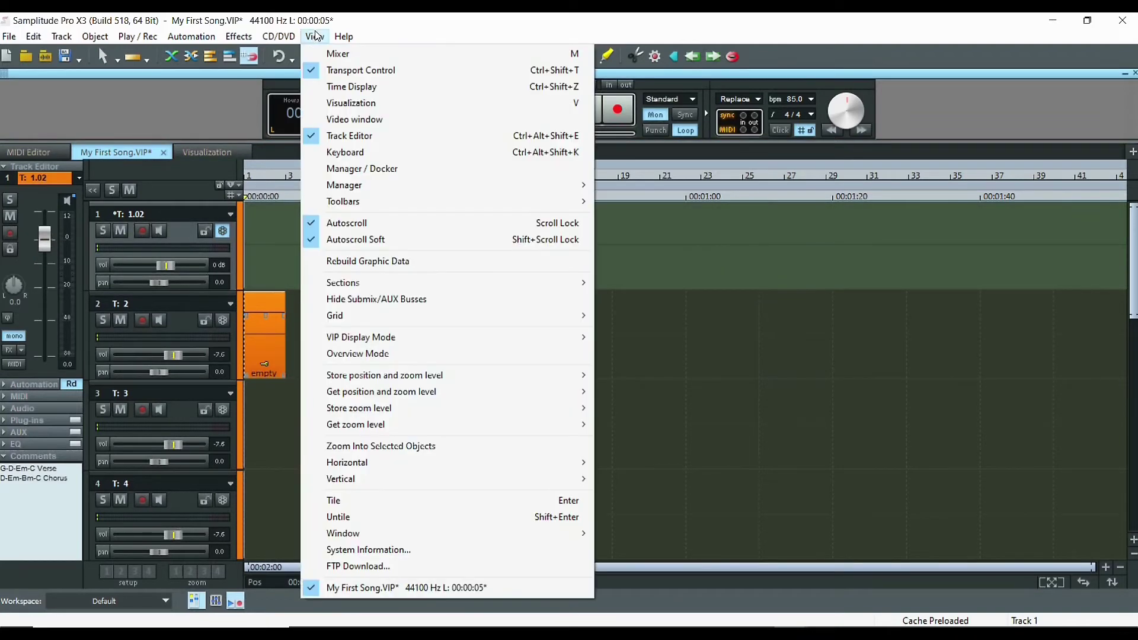
pyautogui.click(356, 126)
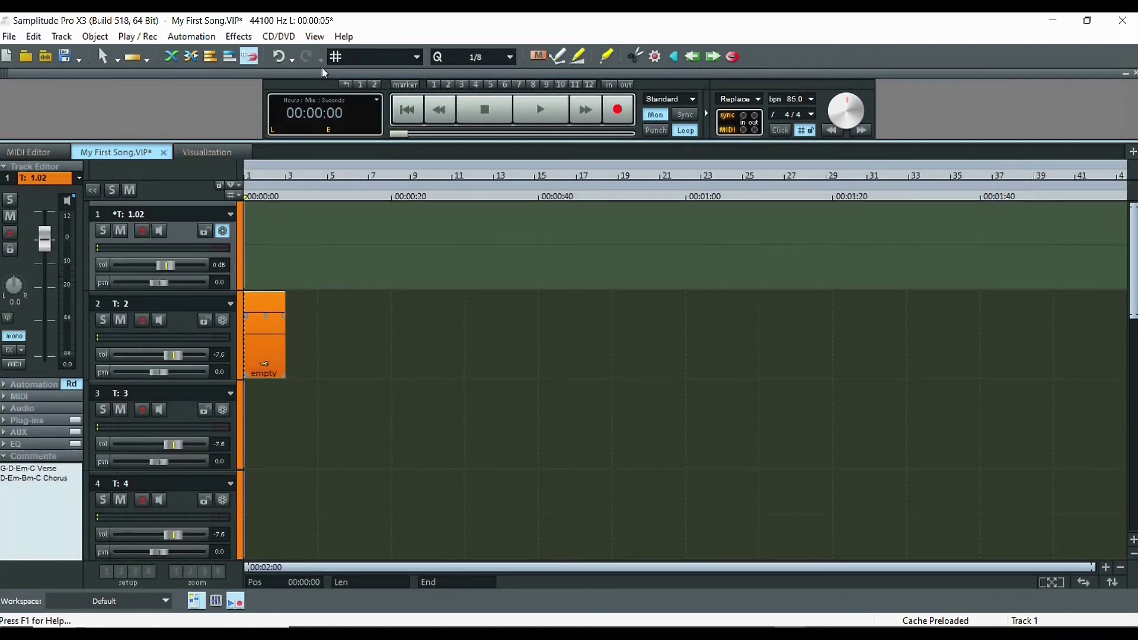
# Enable the on-screen Keyboard and the large Time Display from the View menu
pyautogui.click(313, 39)
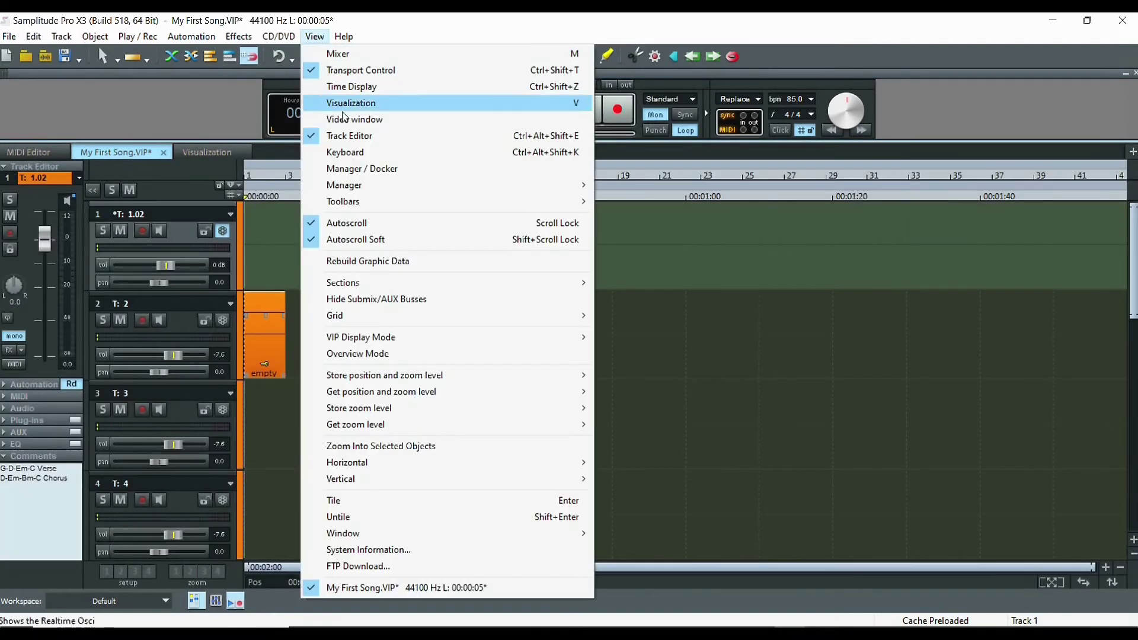
pyautogui.click(361, 157)
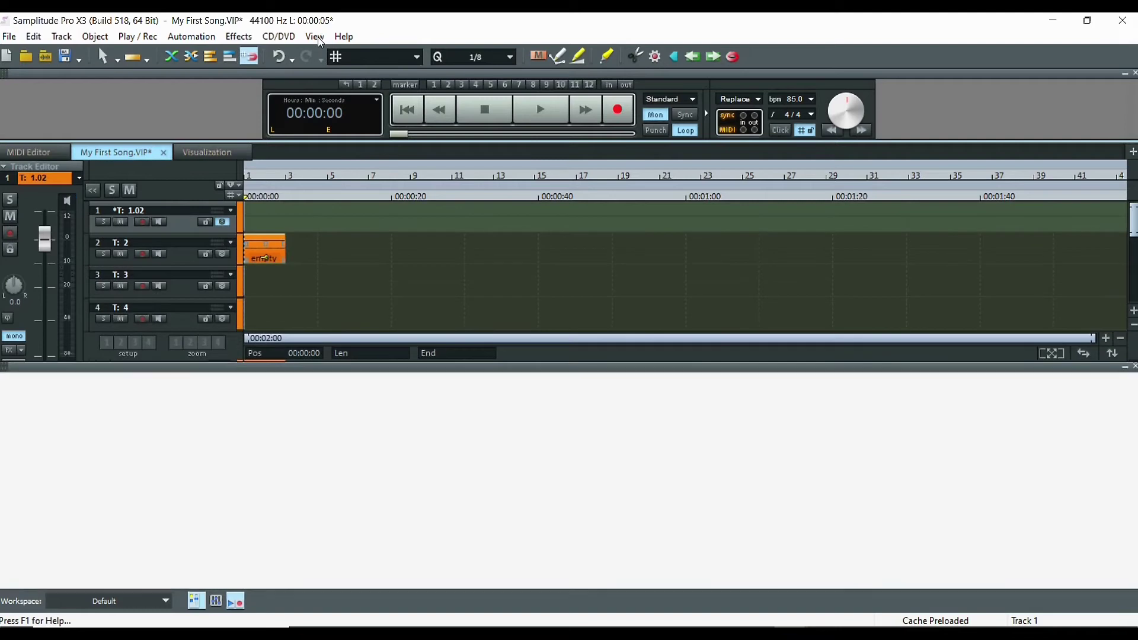
pyautogui.click(315, 37)
pyautogui.click(346, 78)
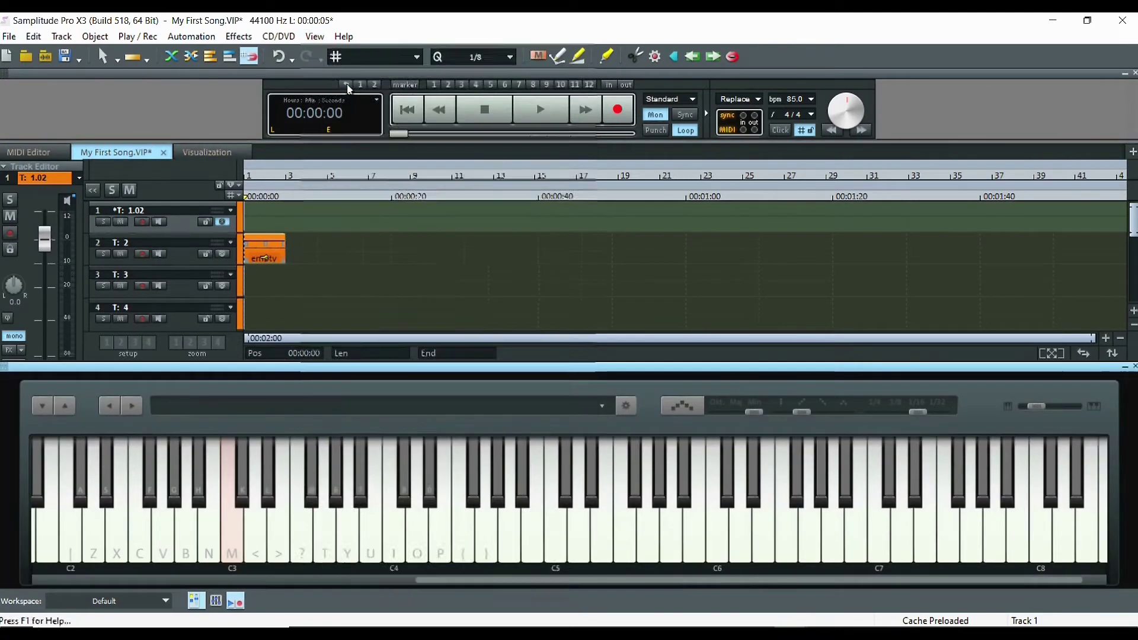
pyautogui.click(317, 37)
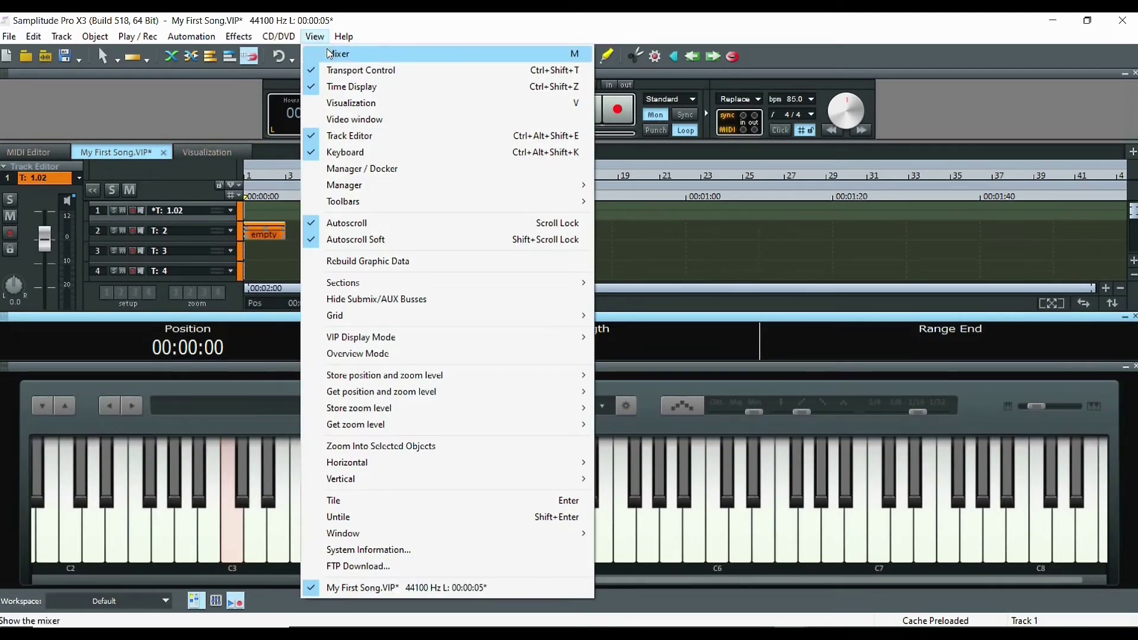
pyautogui.click(344, 83)
pyautogui.click(316, 36)
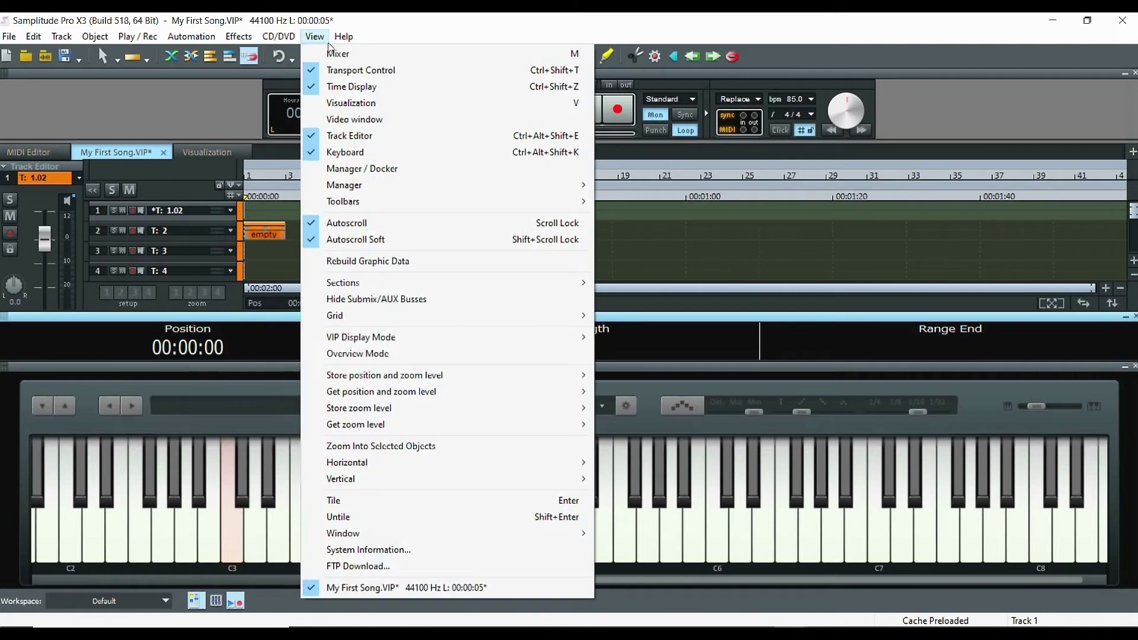
pyautogui.click(343, 83)
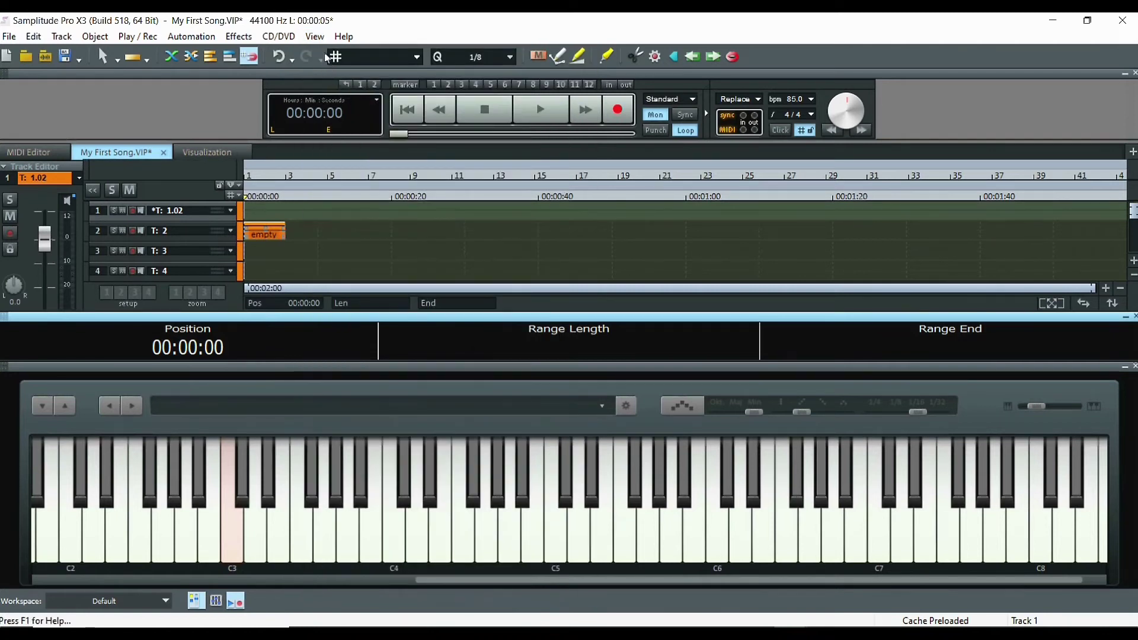
# Close the on-screen keyboard panel, then open and close the program Help window
pyautogui.click(1135, 366)
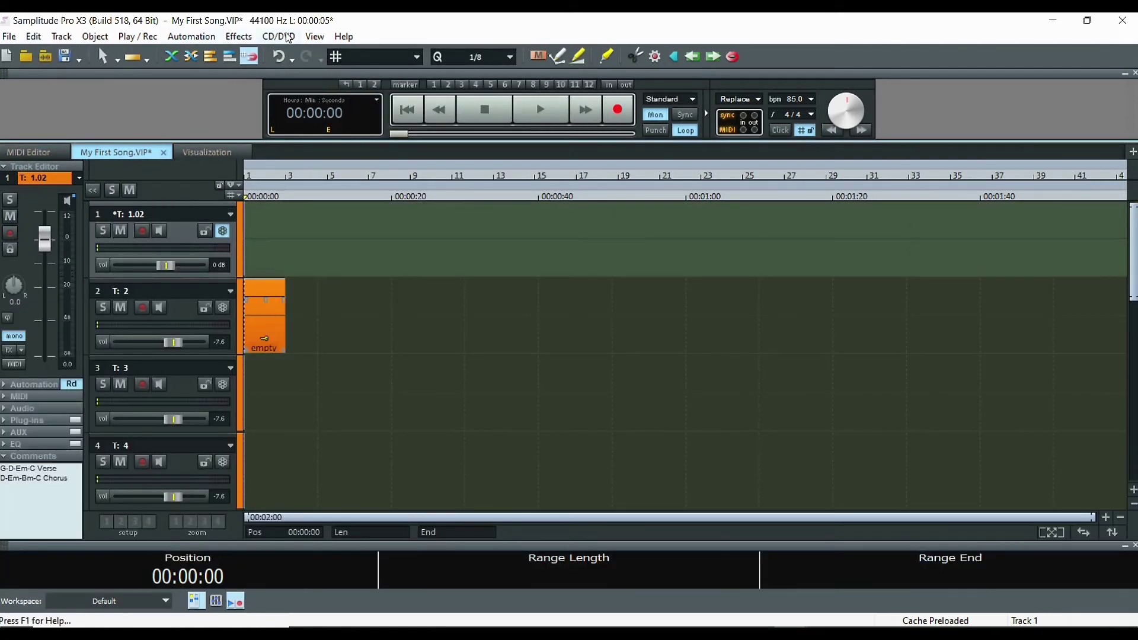
pyautogui.click(313, 38)
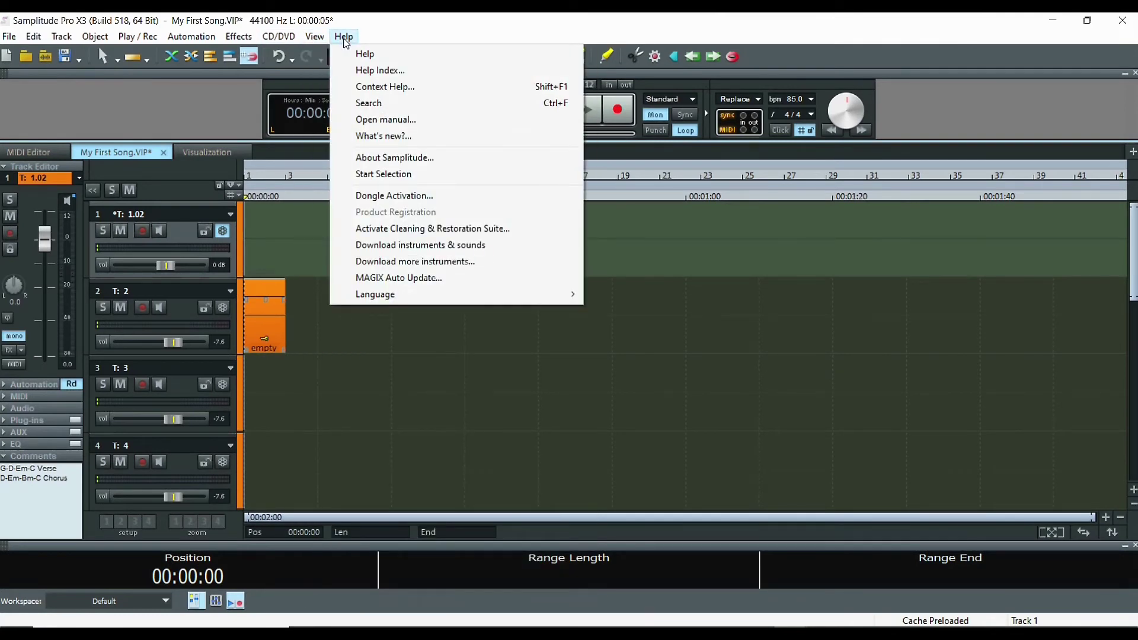
pyautogui.click(408, 57)
pyautogui.click(1119, 24)
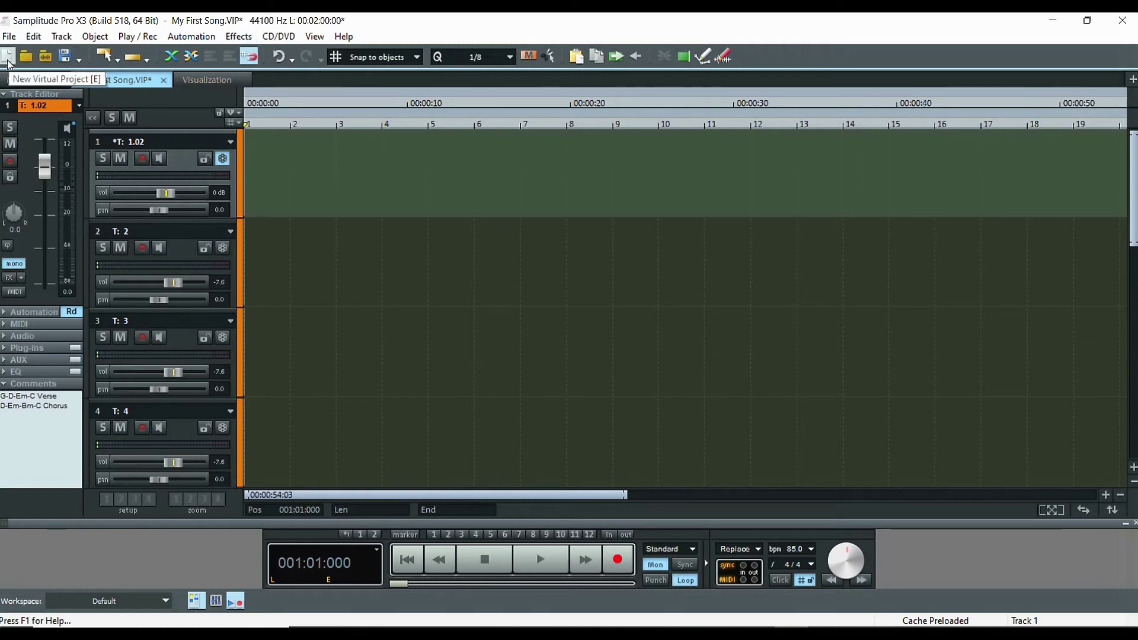
pyautogui.click(9, 57)
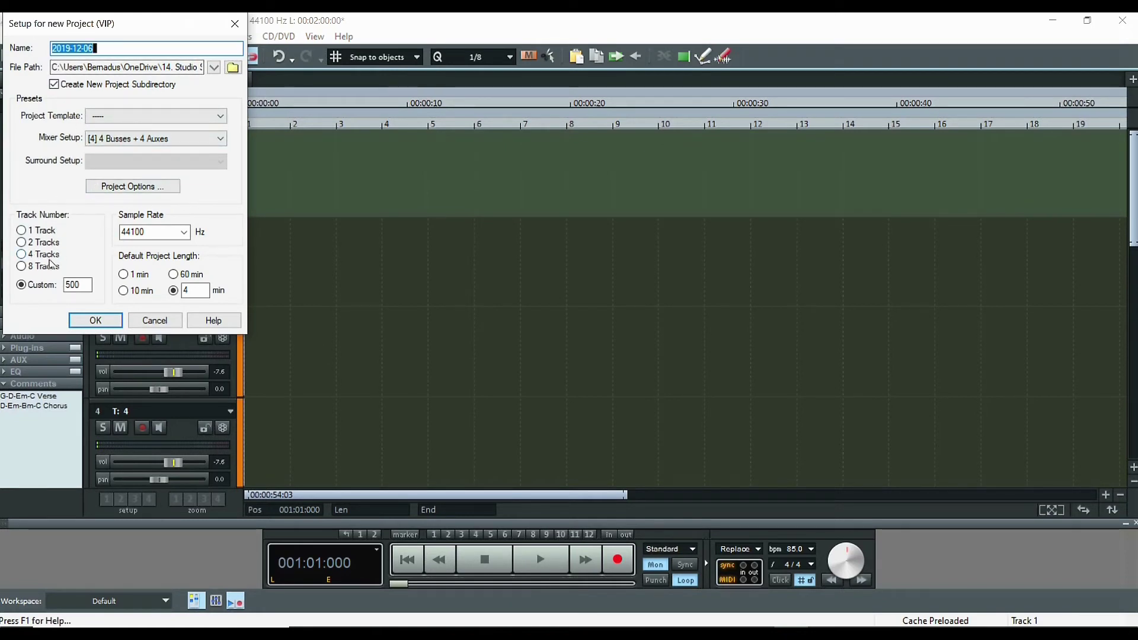
pyautogui.doubleClick(72, 285)
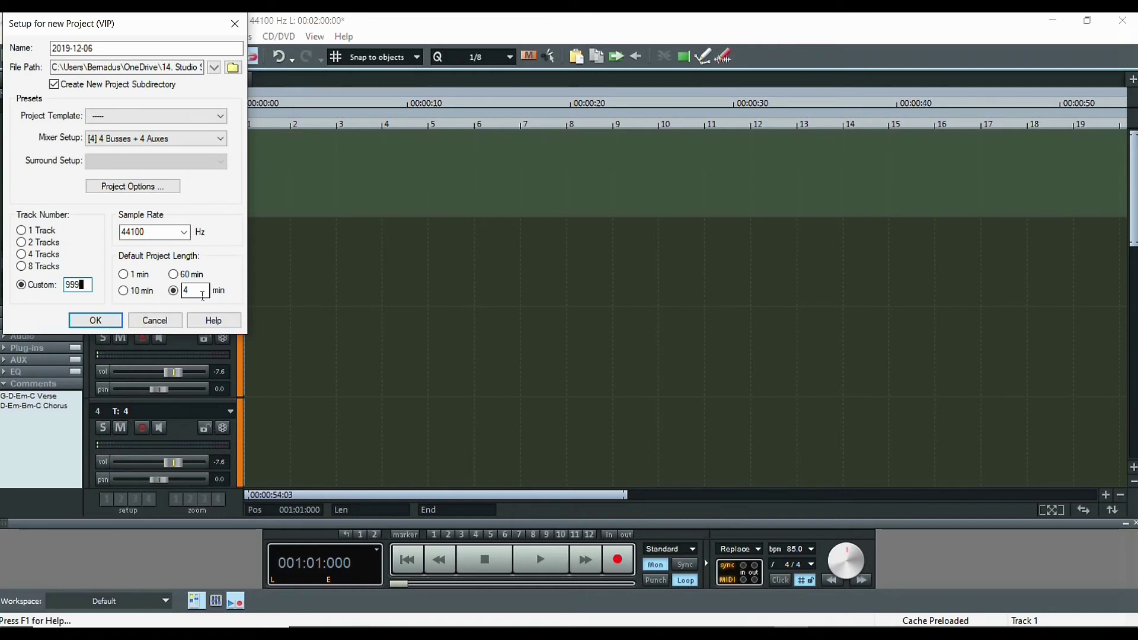
pyautogui.click(173, 137)
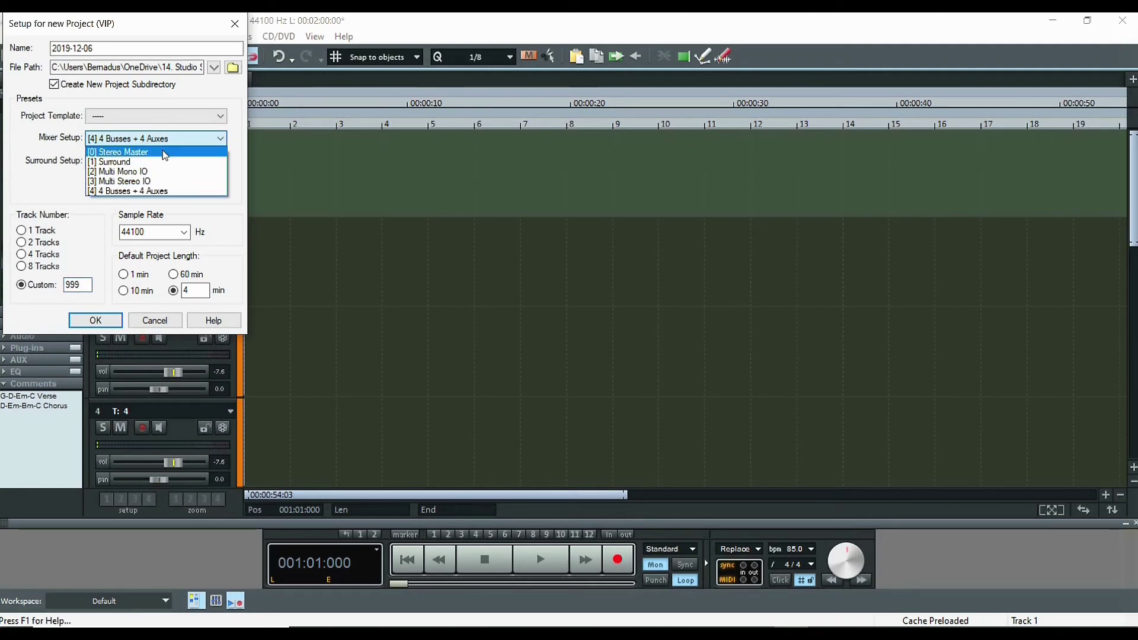
pyautogui.click(164, 152)
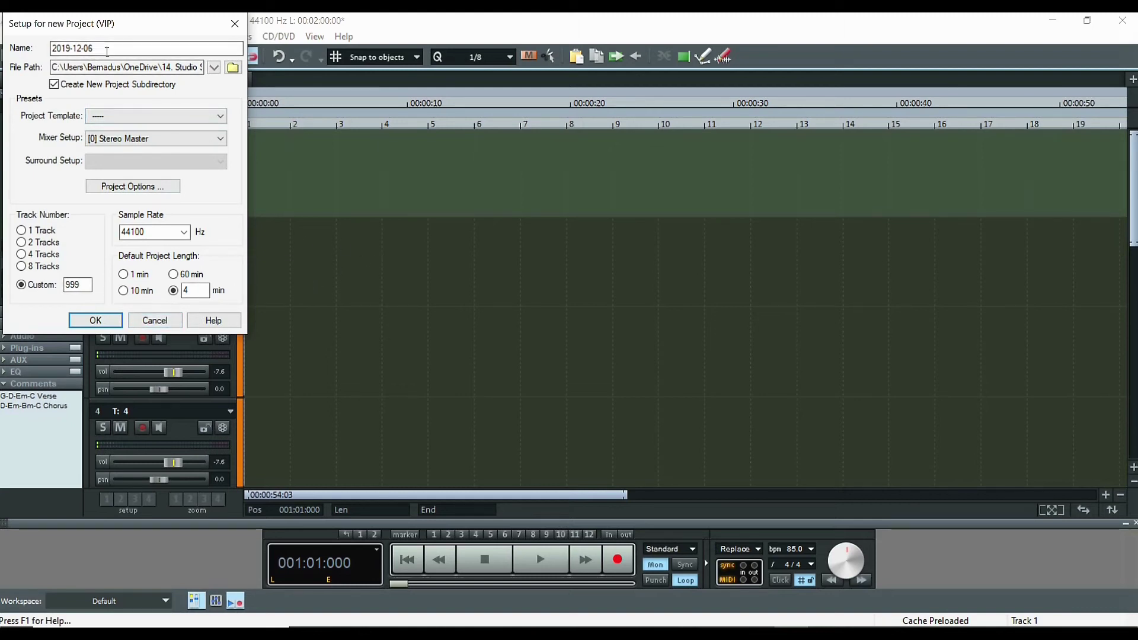
pyautogui.moveTo(99, 49); pyautogui.dragTo(46, 53)
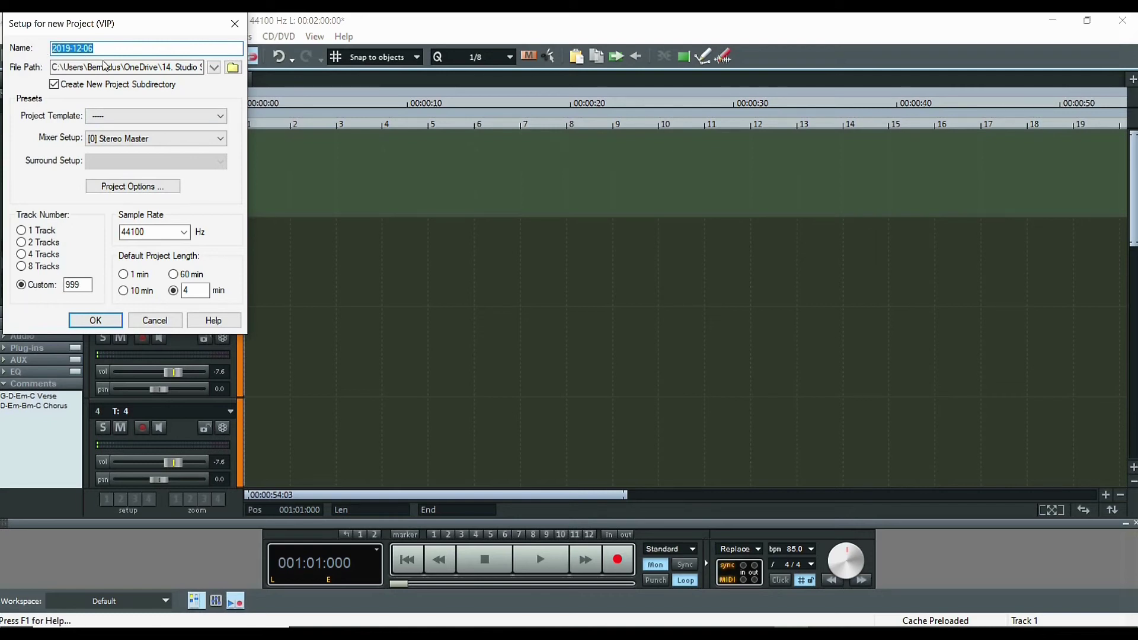
pyautogui.press('BackSpace')
pyautogui.write('Bernadus')
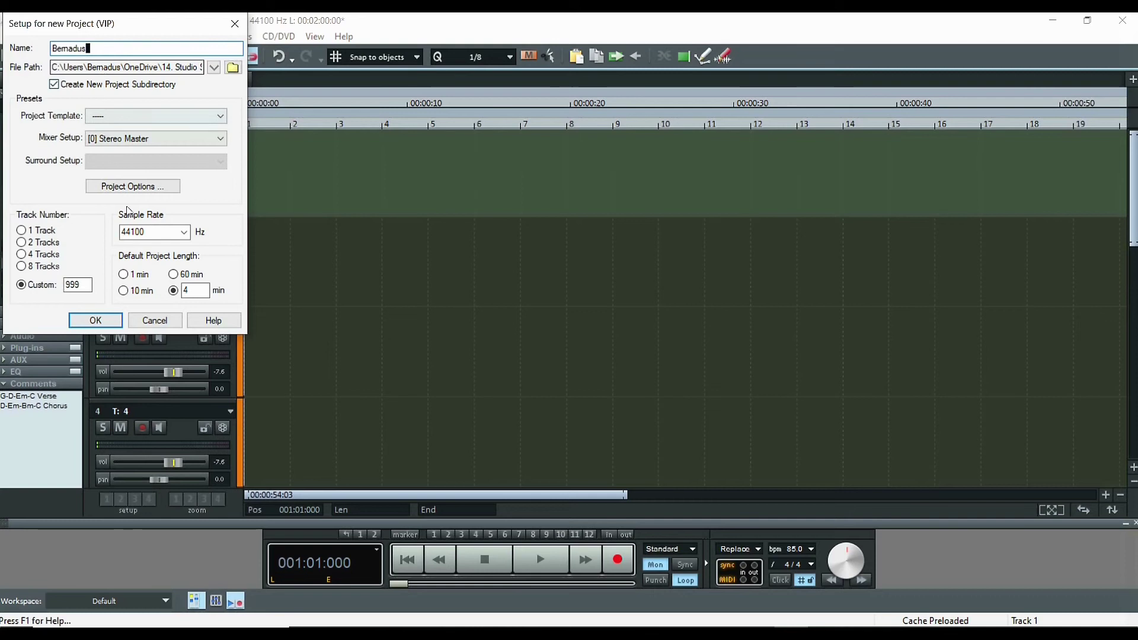
pyautogui.click(153, 320)
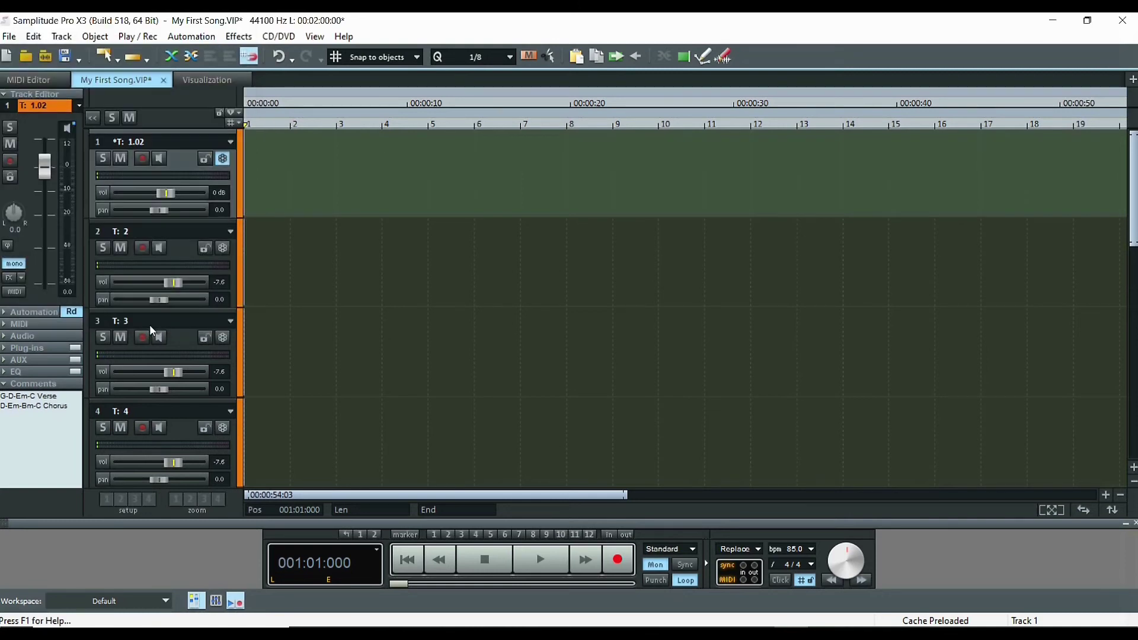
pyautogui.click(25, 56)
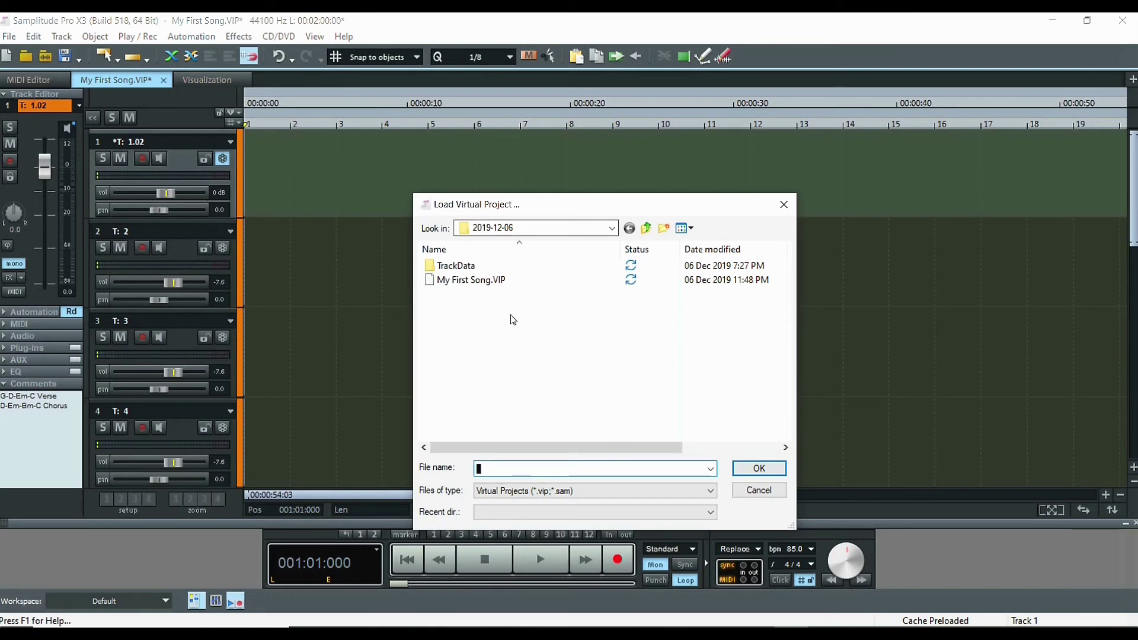
pyautogui.click(783, 204)
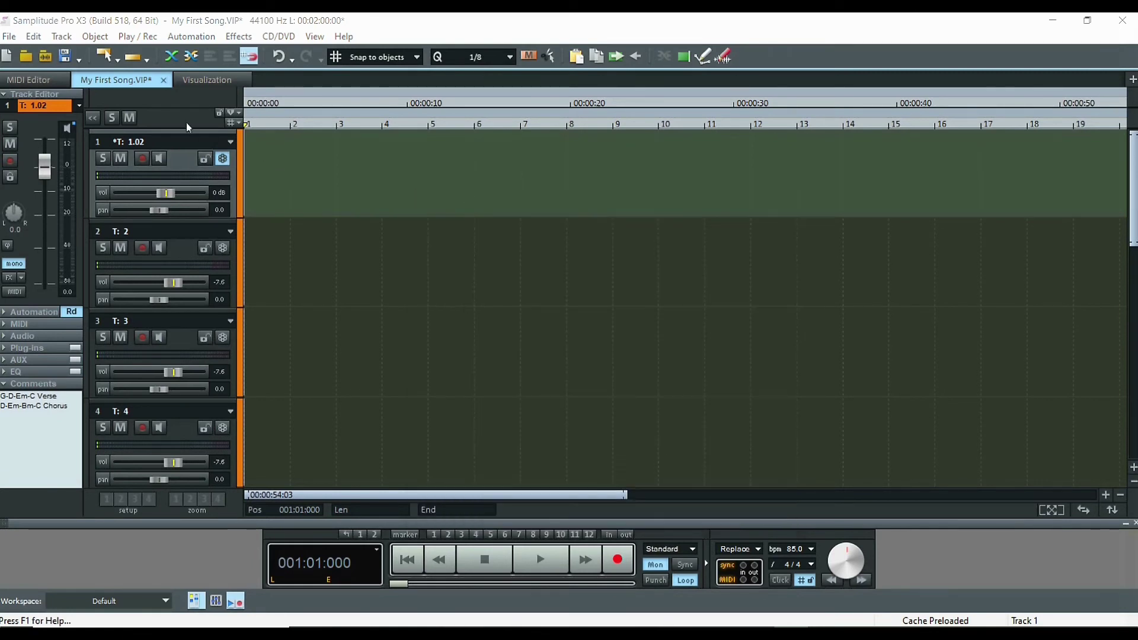
pyautogui.click(45, 57)
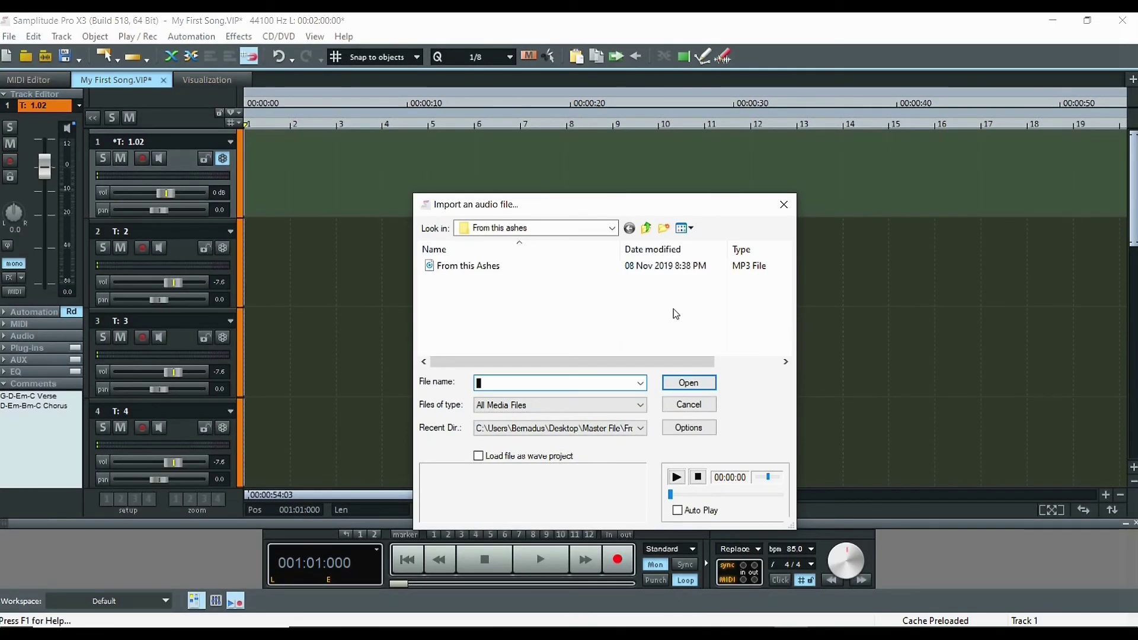
pyautogui.click(782, 204)
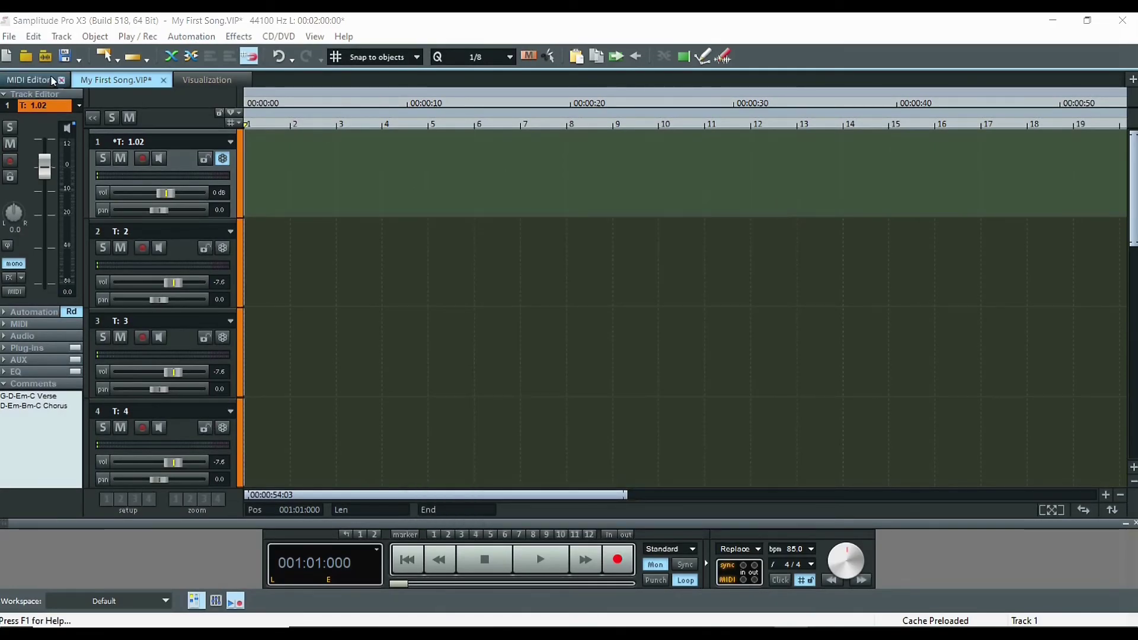
pyautogui.click(79, 59)
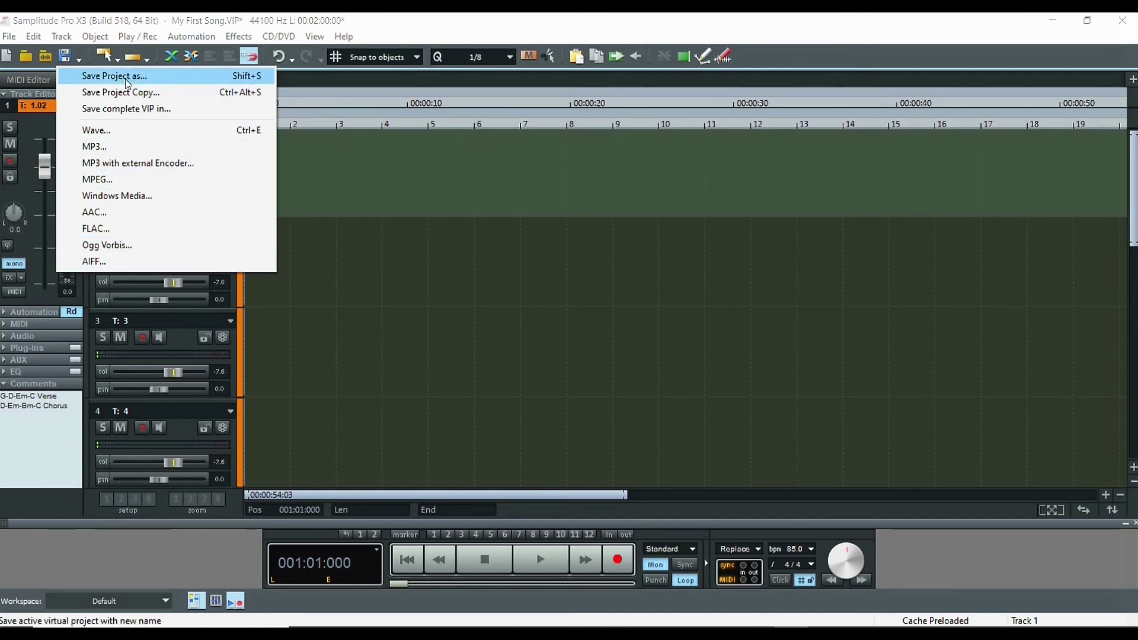
pyautogui.click(578, 79)
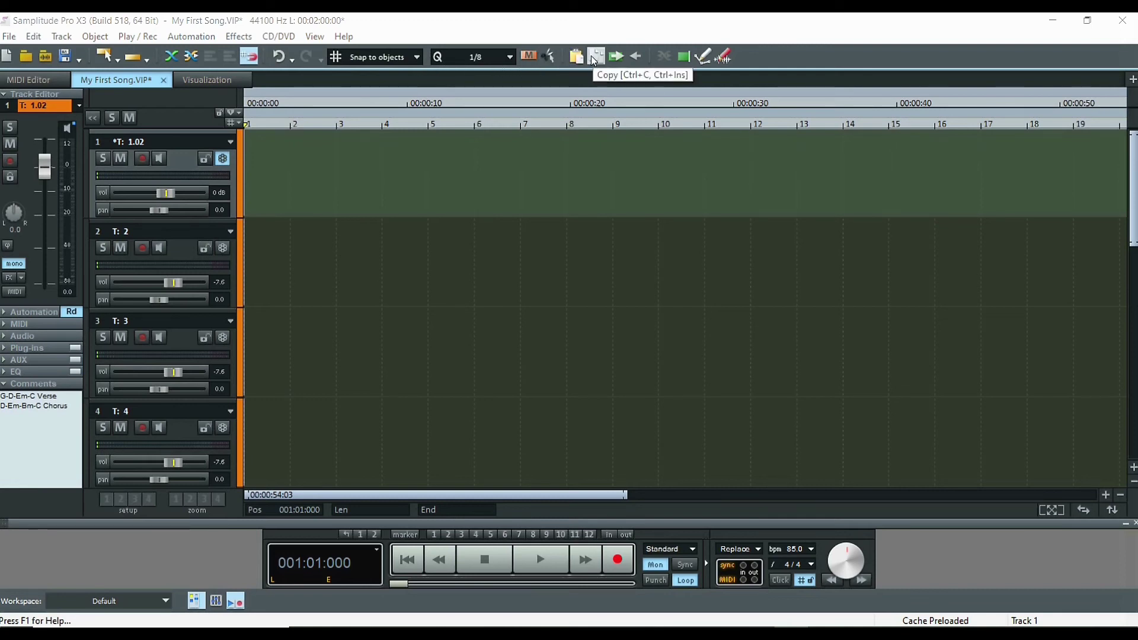
# Open Edit Toolbar and drag the pen and another drawing tool off the main toolbar
pyautogui.rightClick(761, 56)
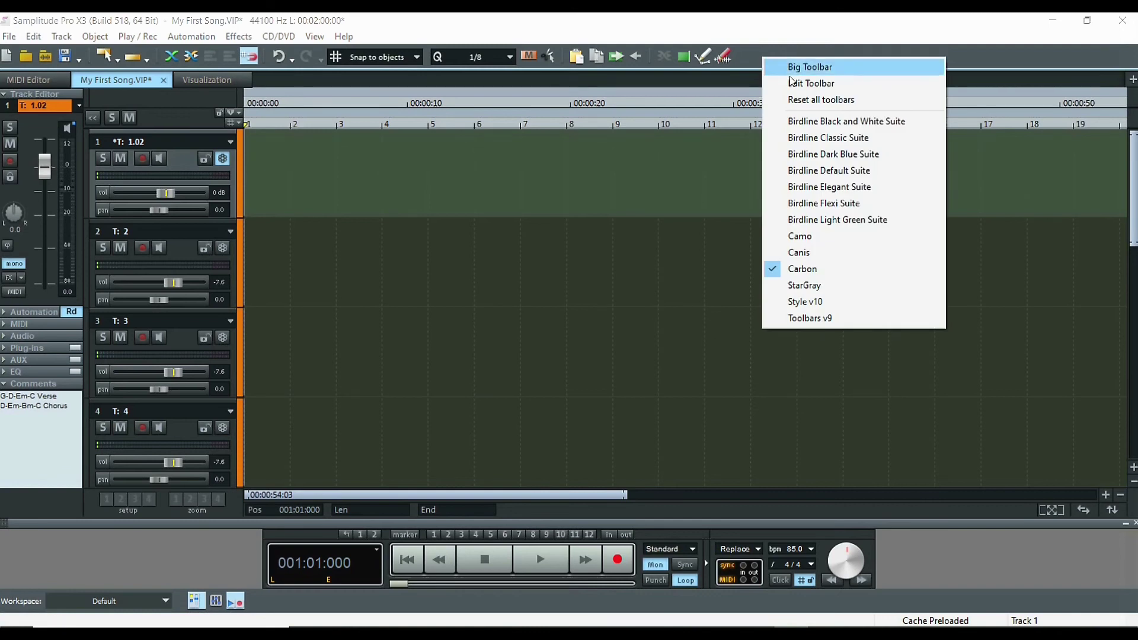
pyautogui.click(766, 85)
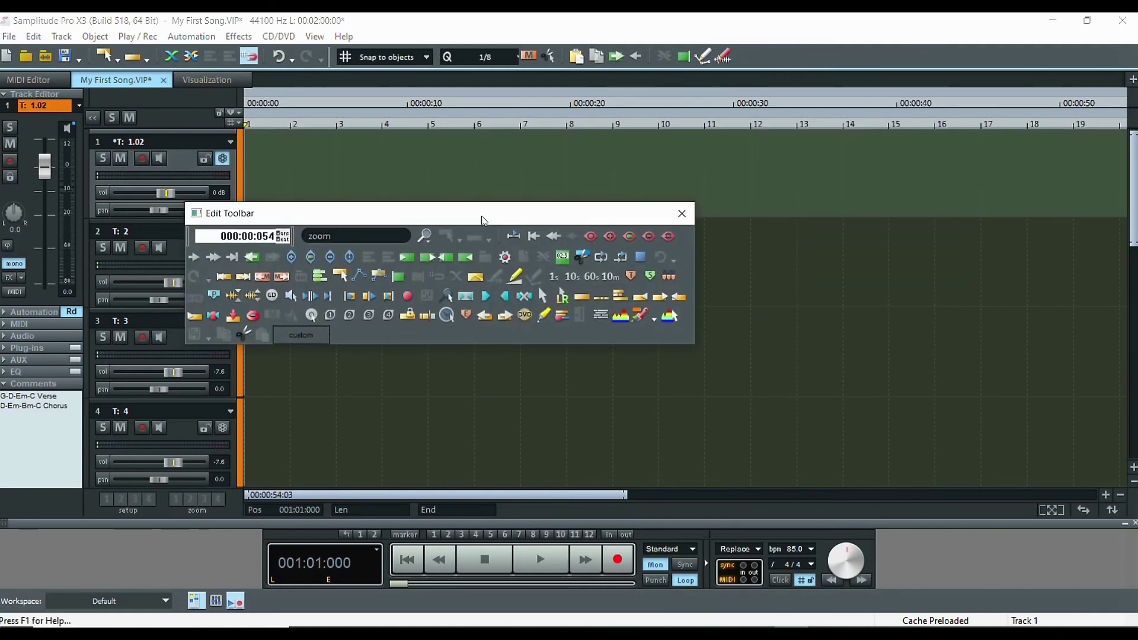
pyautogui.moveTo(702, 55); pyautogui.dragTo(673, 94)
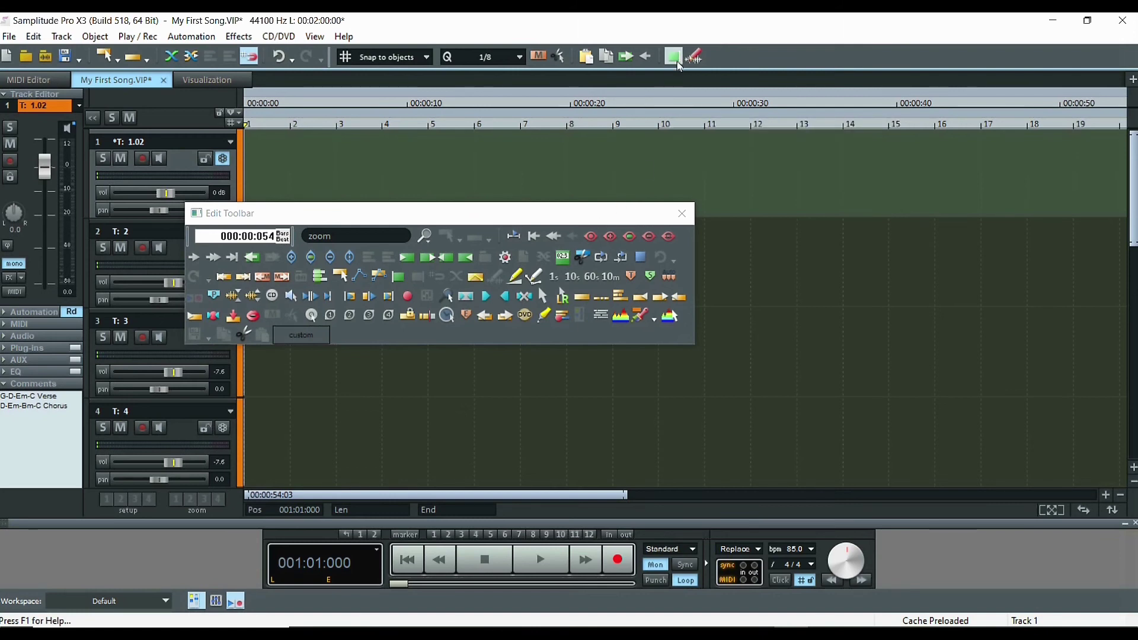
pyautogui.moveTo(673, 56)
pyautogui.mouseDown()
pyautogui.moveTo(649, 73)
pyautogui.moveTo(600, 230)
pyautogui.mouseUp()
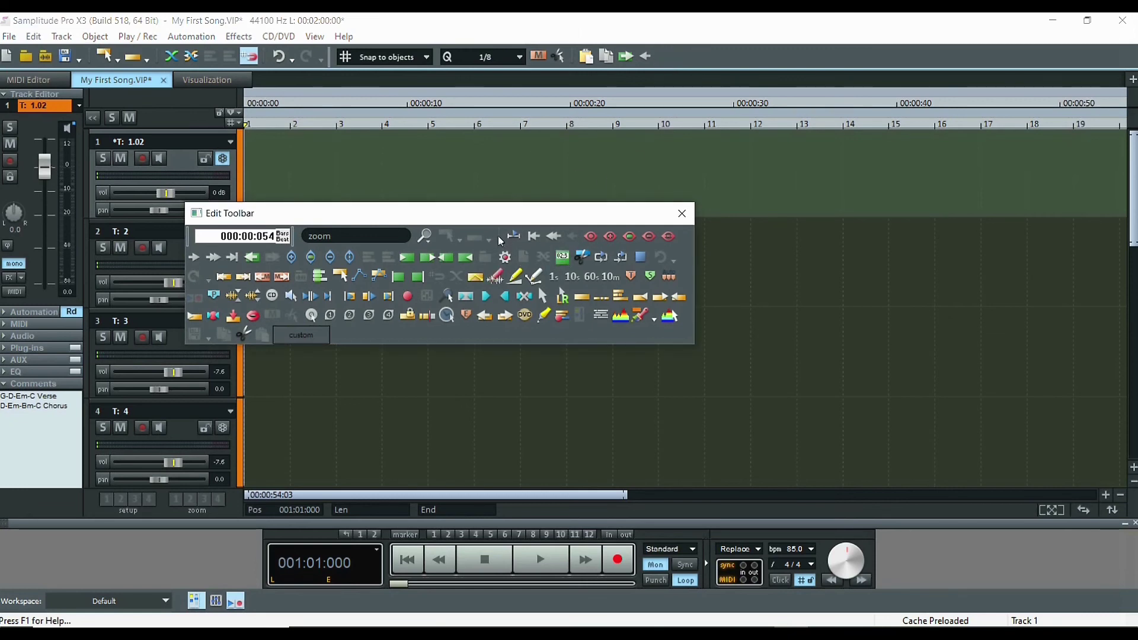
# Drag four new tool buttons onto the main toolbar, then remove the paste tool again
pyautogui.moveTo(500, 241); pyautogui.dragTo(662, 56)
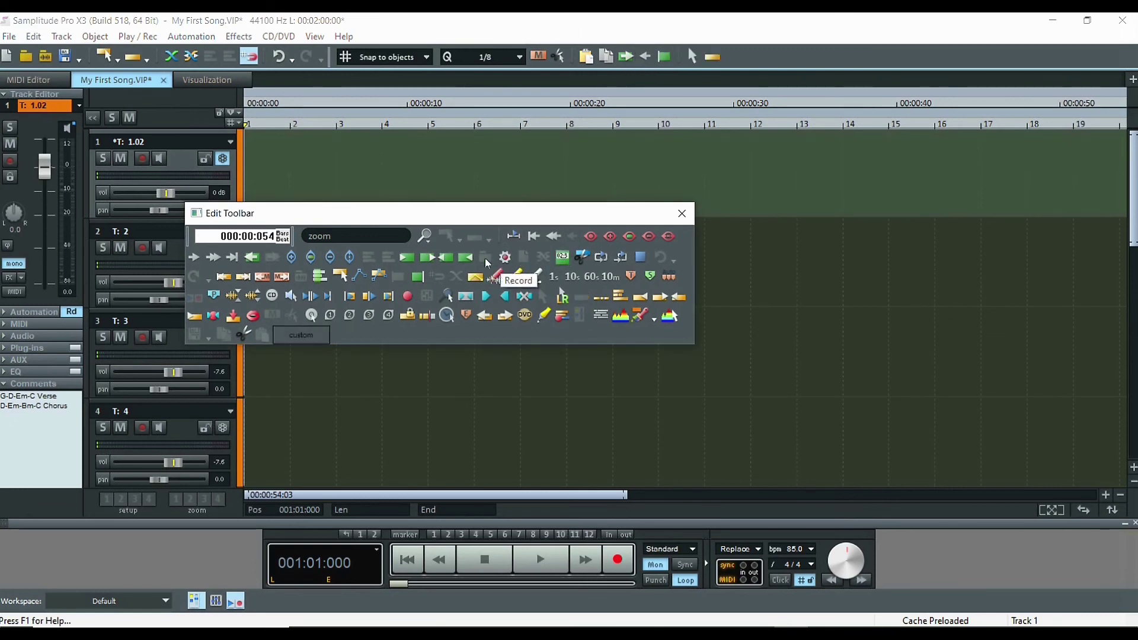
pyautogui.moveTo(542, 295); pyautogui.dragTo(692, 56)
pyautogui.moveTo(582, 295); pyautogui.dragTo(746, 61)
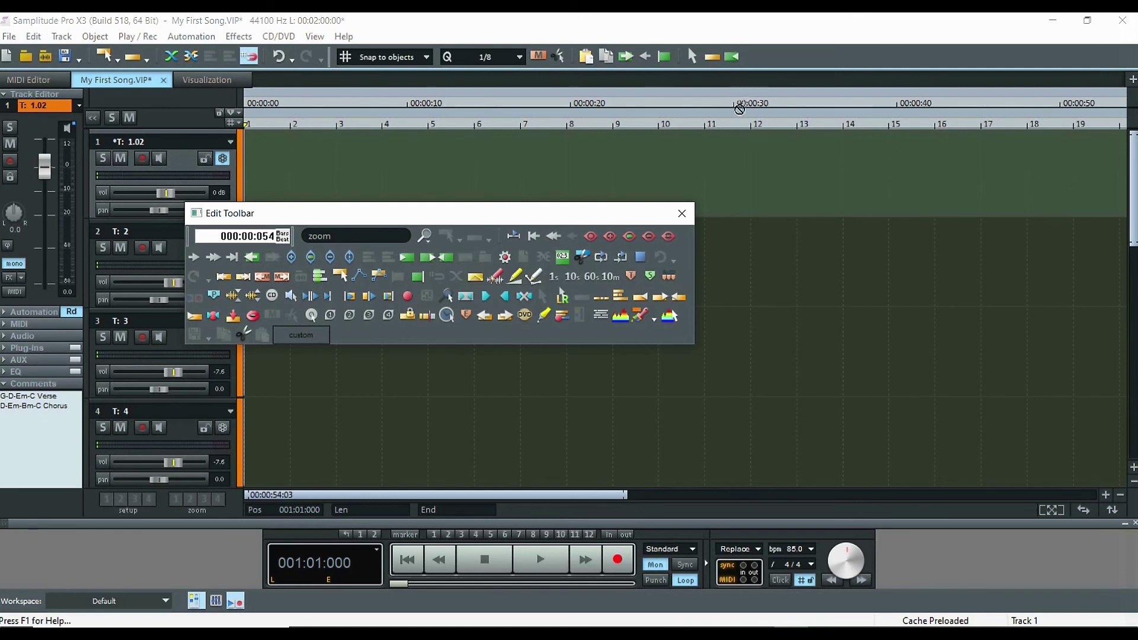
pyautogui.moveTo(581, 314); pyautogui.dragTo(761, 56)
pyautogui.moveTo(585, 57); pyautogui.dragTo(258, 330)
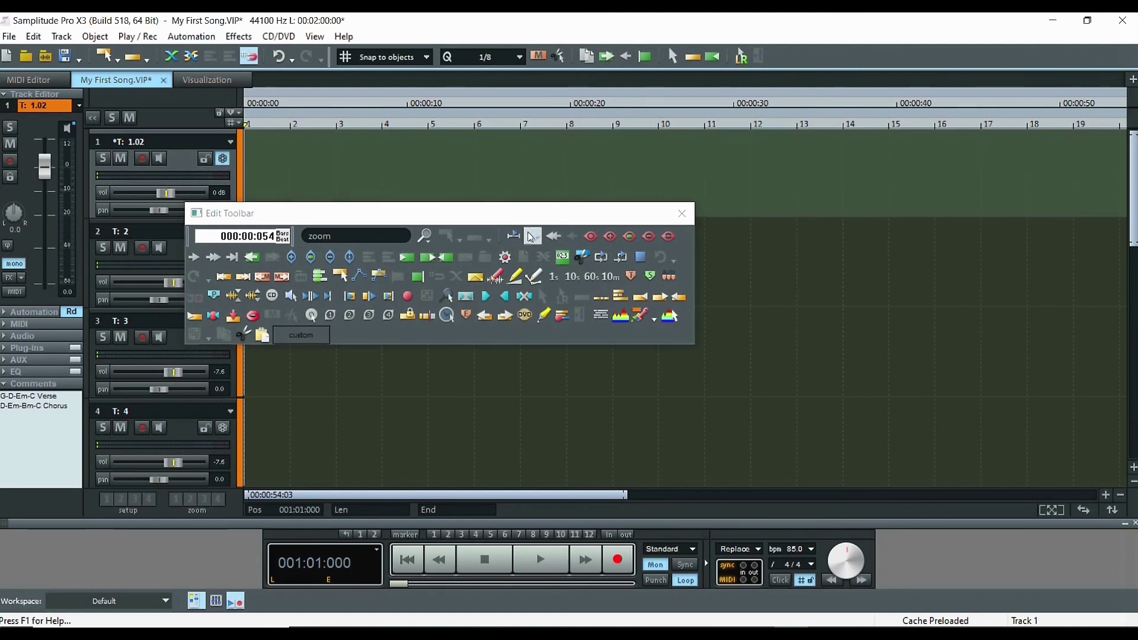
pyautogui.click(372, 240)
# Search the Edit Toolbar commands for 'paste', then replace the search with 'zoom'
pyautogui.press('BackSpace')
pyautogui.press('BackSpace')
pyautogui.press('BackSpace')
pyautogui.press('BackSpace')
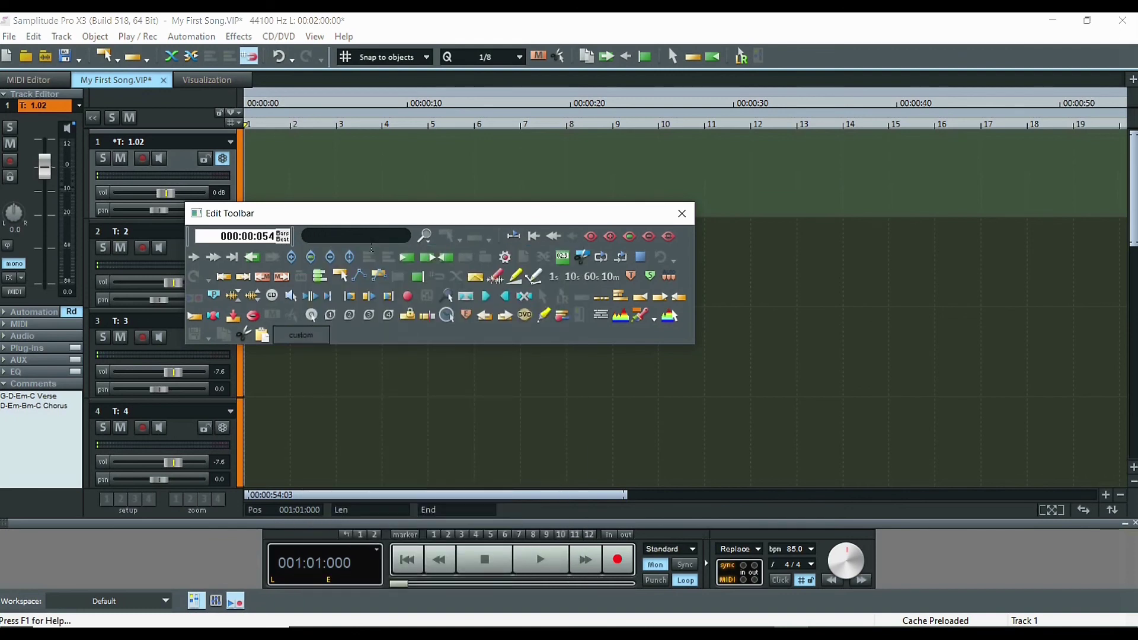
pyautogui.write('pate')
pyautogui.press('BackSpace')
pyautogui.press('BackSpace')
pyautogui.write('ste')
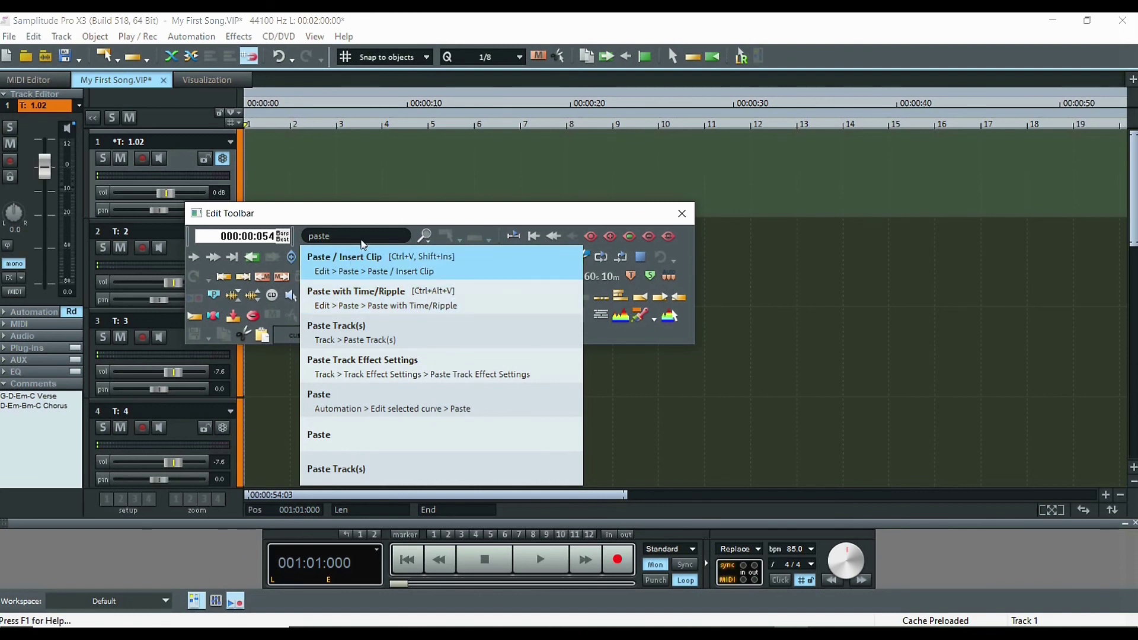
pyautogui.press('BackSpace')
pyautogui.press('BackSpace')
pyautogui.press('BackSpace')
pyautogui.press('BackSpace')
pyautogui.press('BackSpace')
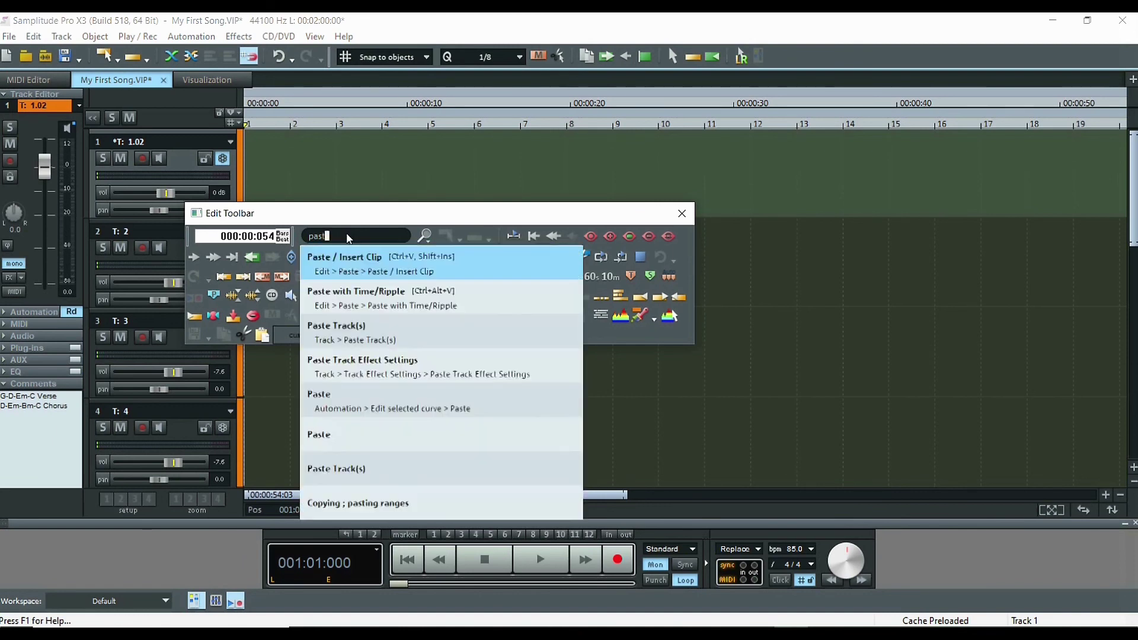
pyautogui.write('zoom')
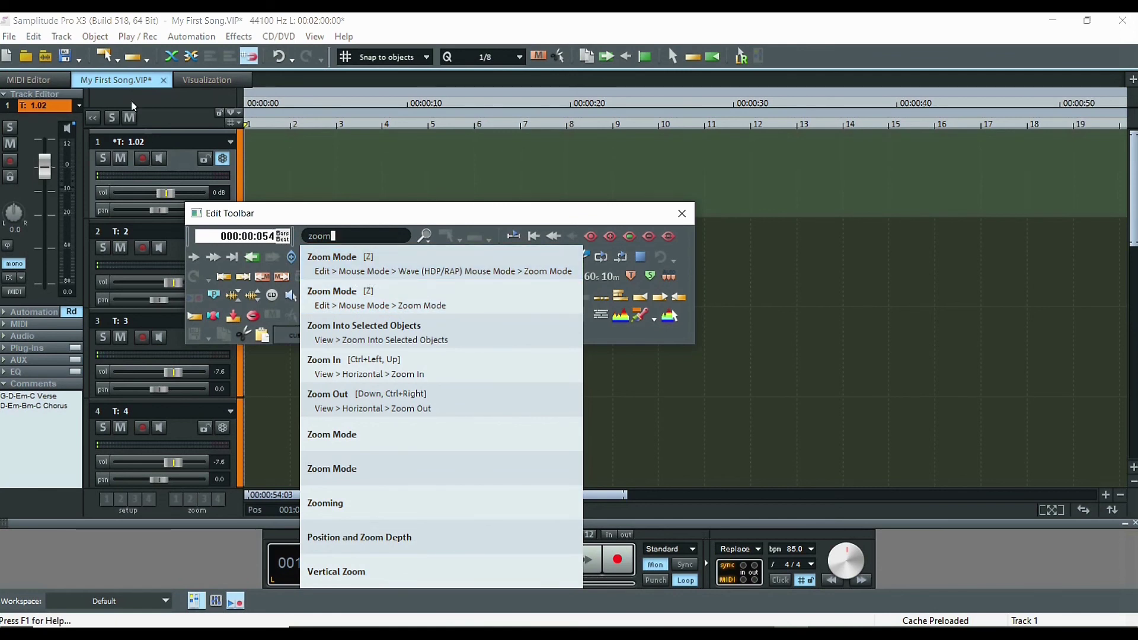
pyautogui.click(34, 37)
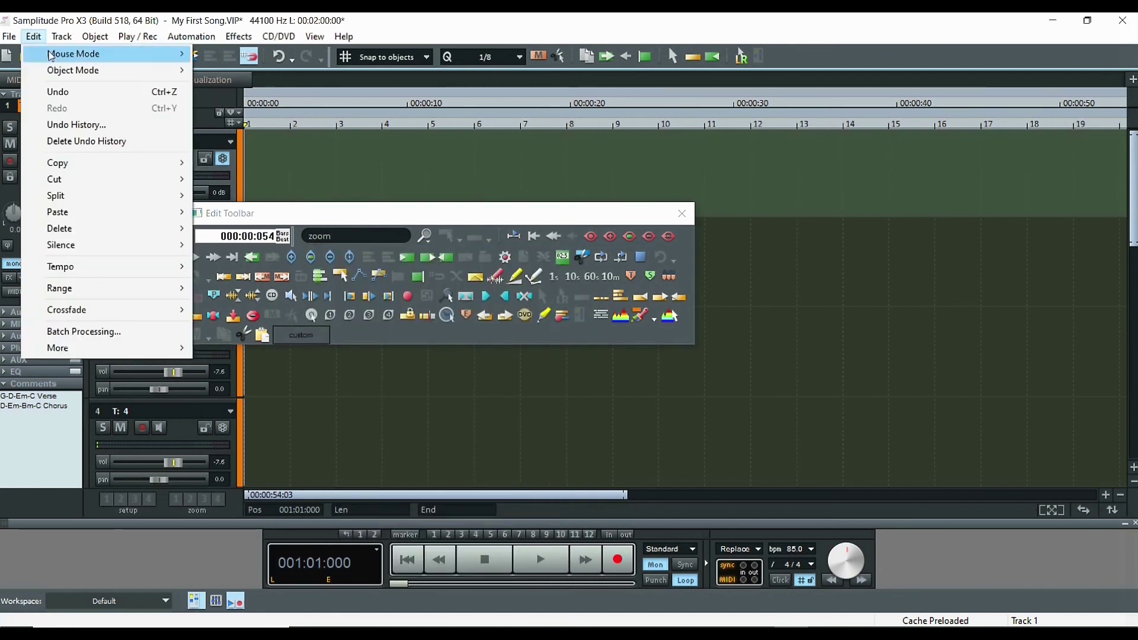
pyautogui.moveTo(78, 54)
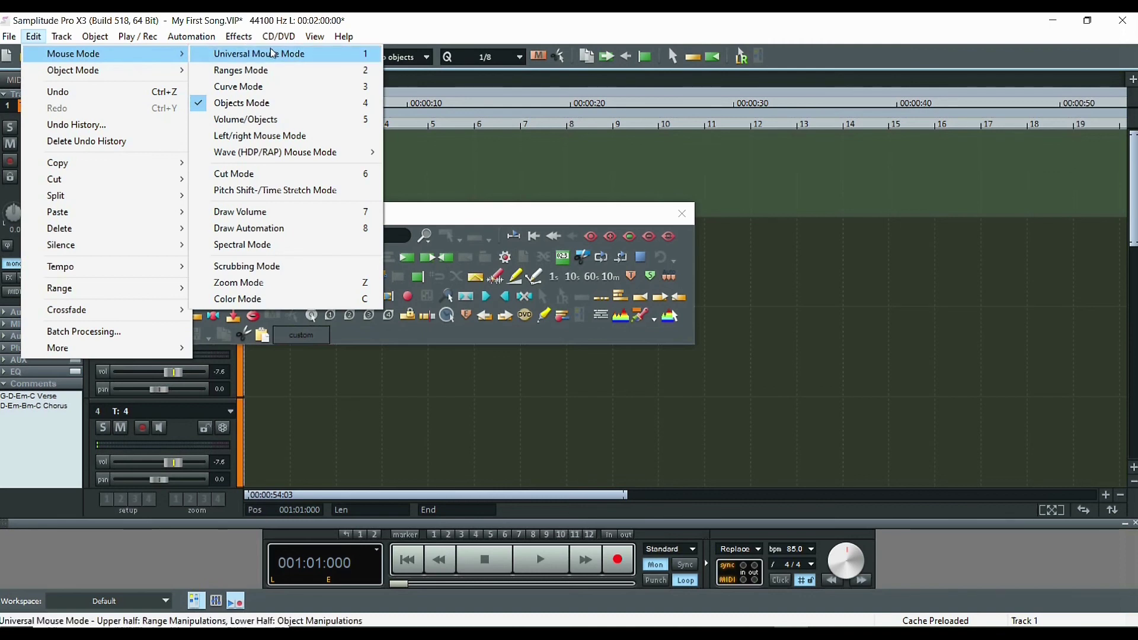
pyautogui.moveTo(299, 155)
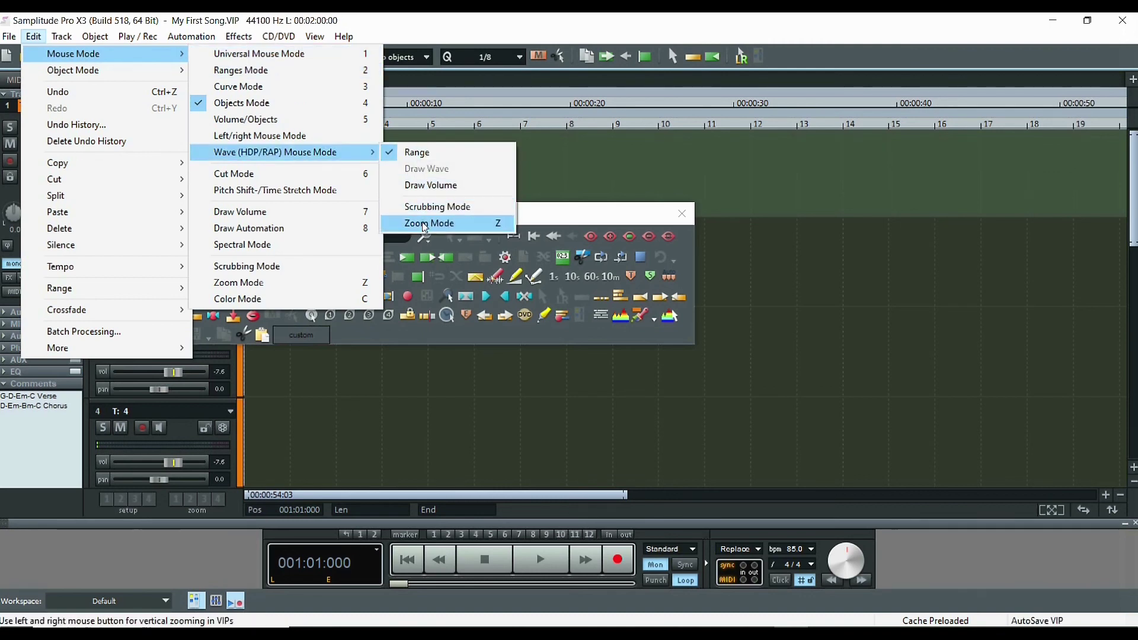
pyautogui.click(621, 218)
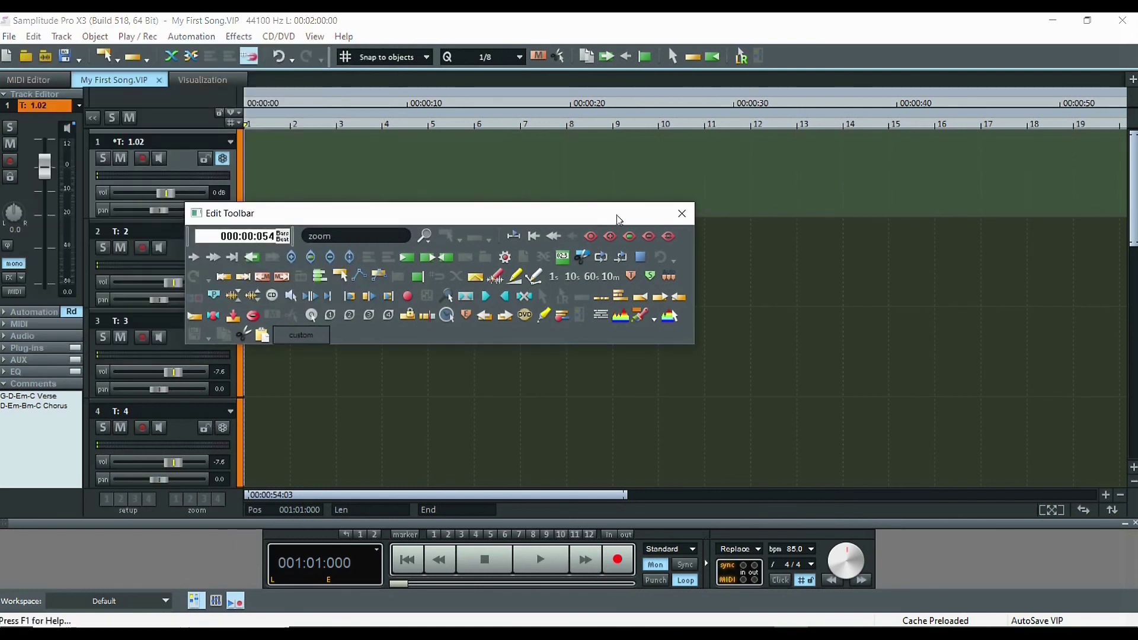